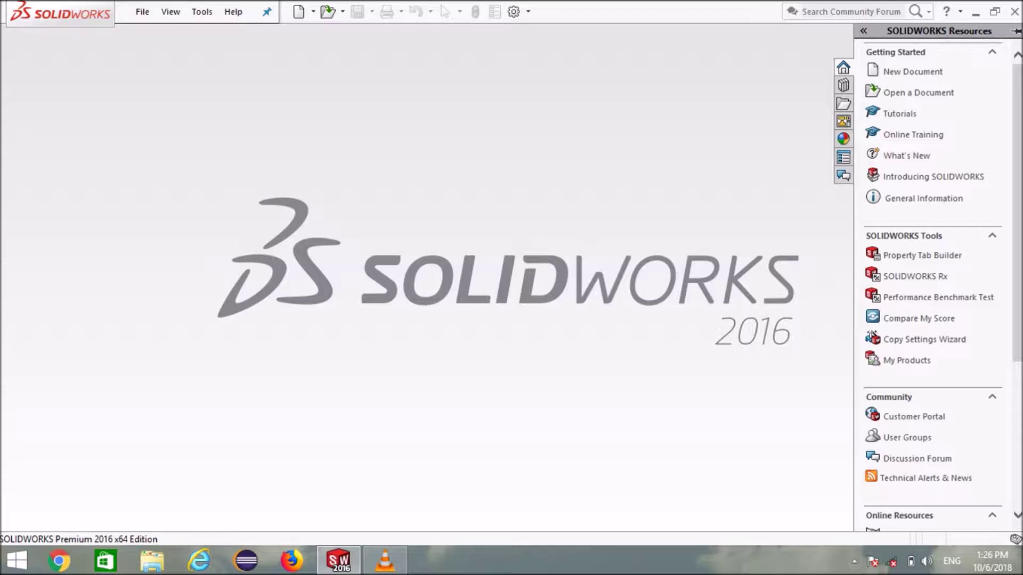
# Step: Create a new part and open Sketch1 on the Front Plane
pyautogui.click(298, 11)
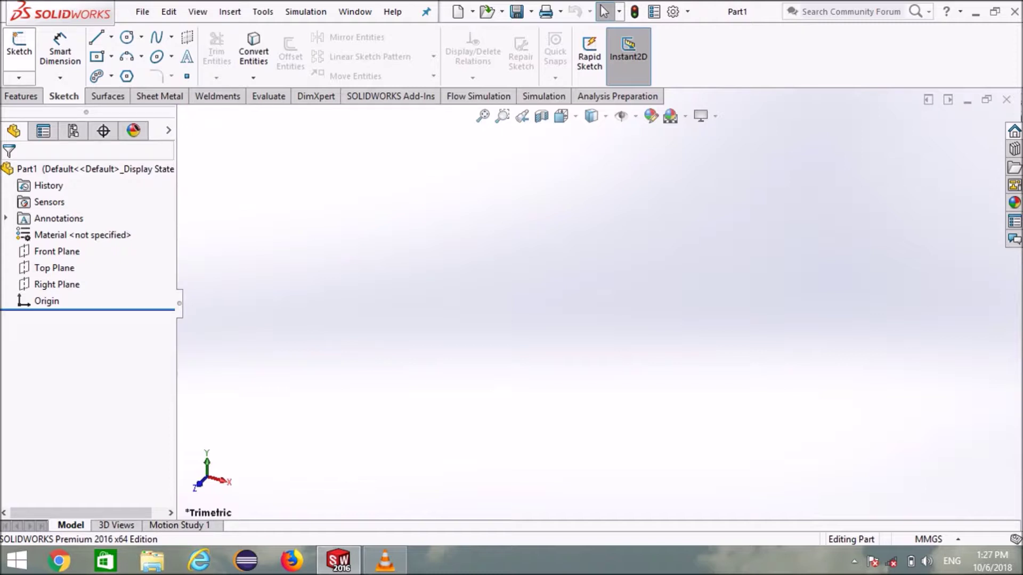
pyautogui.click(19, 48)
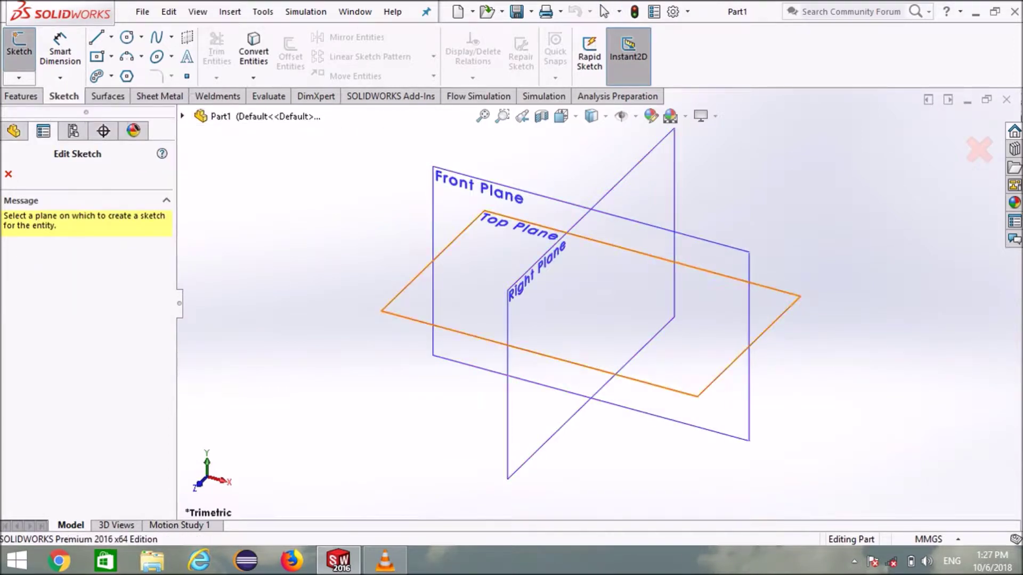
pyautogui.click(469, 212)
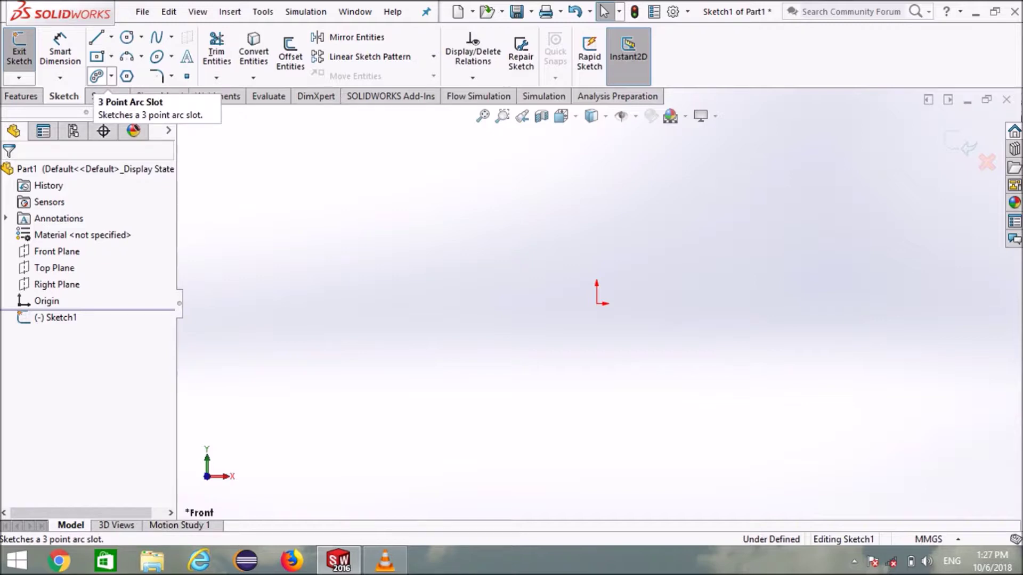
# Step: Choose the 3 Point Arc Slot variant from the Slot tool's list
pyautogui.click(97, 76)
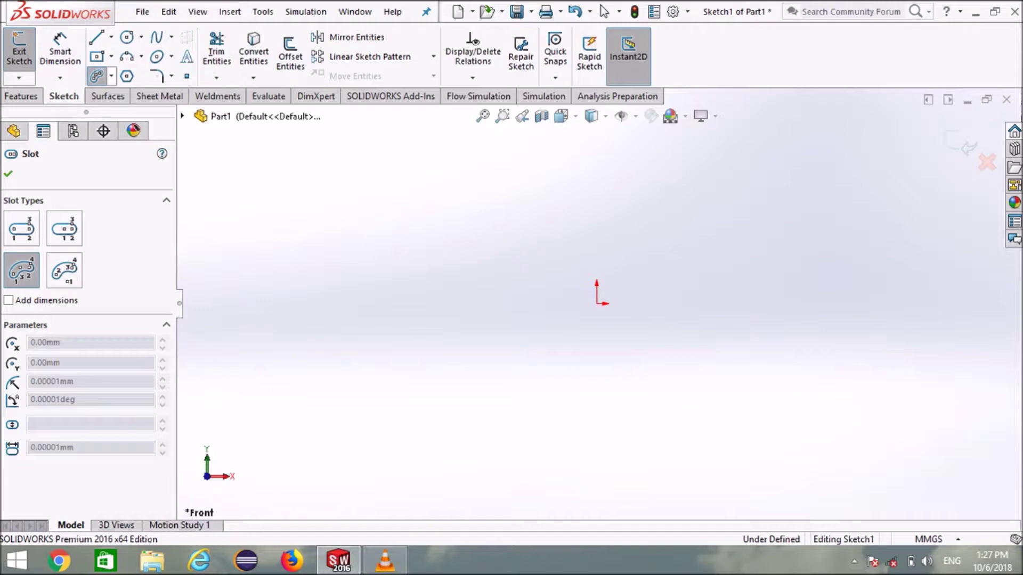
pyautogui.click(111, 76)
pyautogui.click(149, 131)
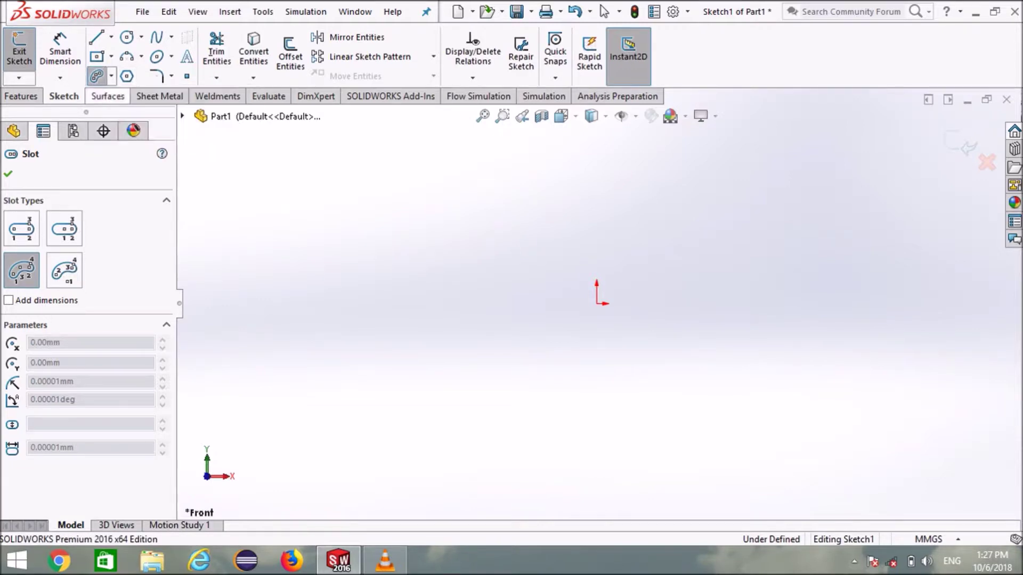
pyautogui.click(111, 76)
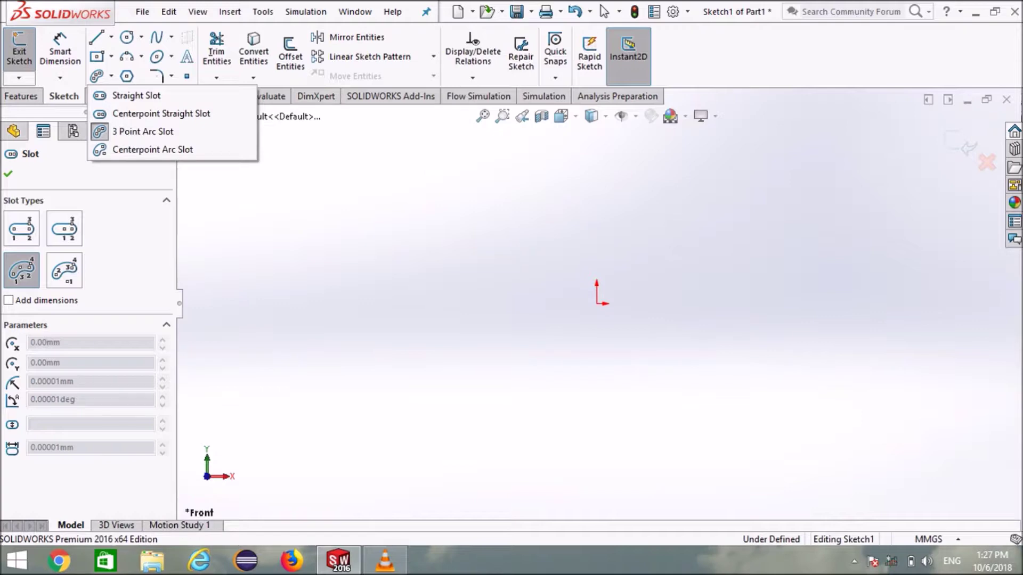
pyautogui.click(142, 131)
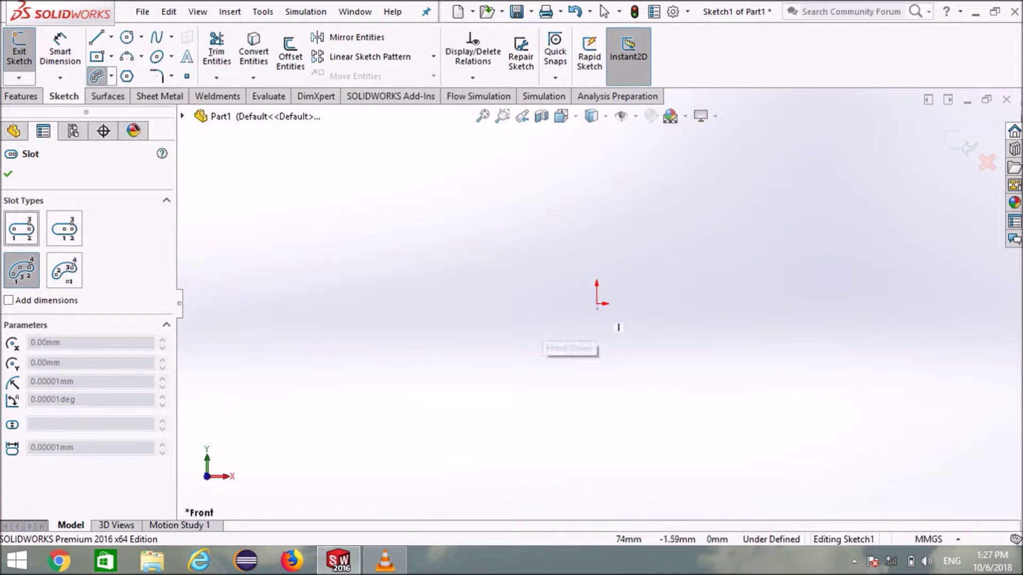
# Step: Start an arc slot from the origin, cancel it, and reactivate the Slot tool
pyautogui.click(596, 304)
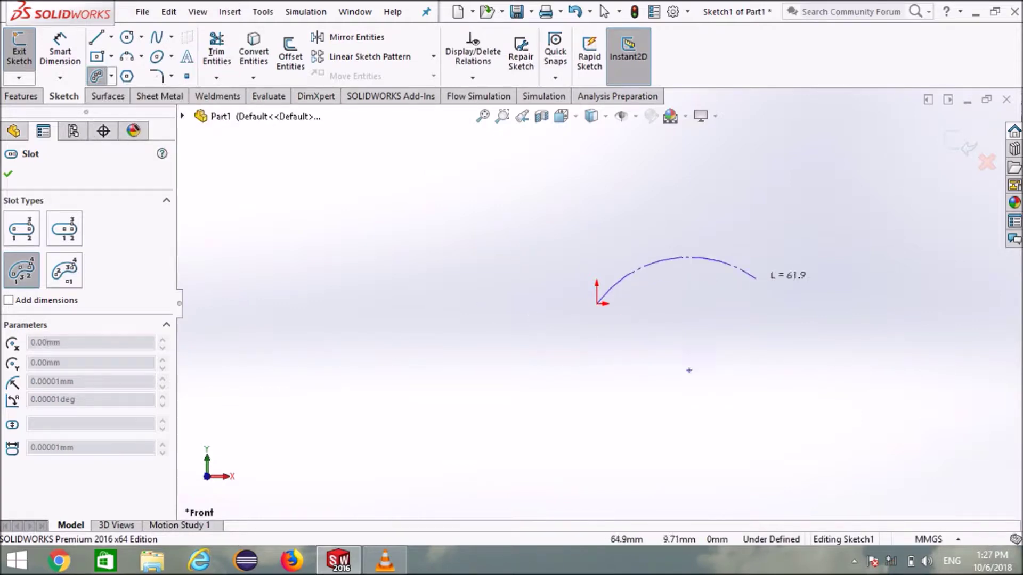
pyautogui.click(807, 303)
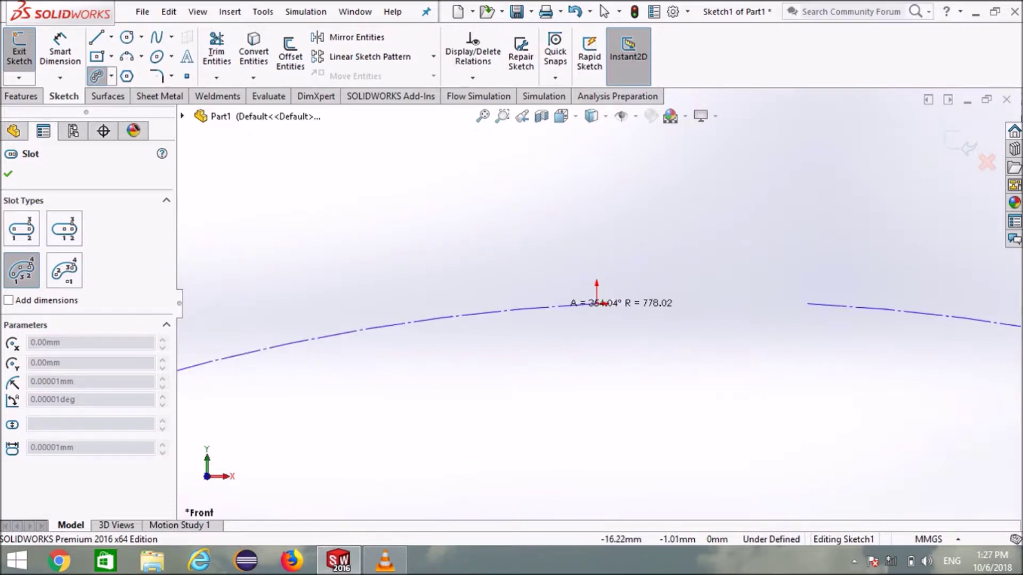
pyautogui.press('Escape')
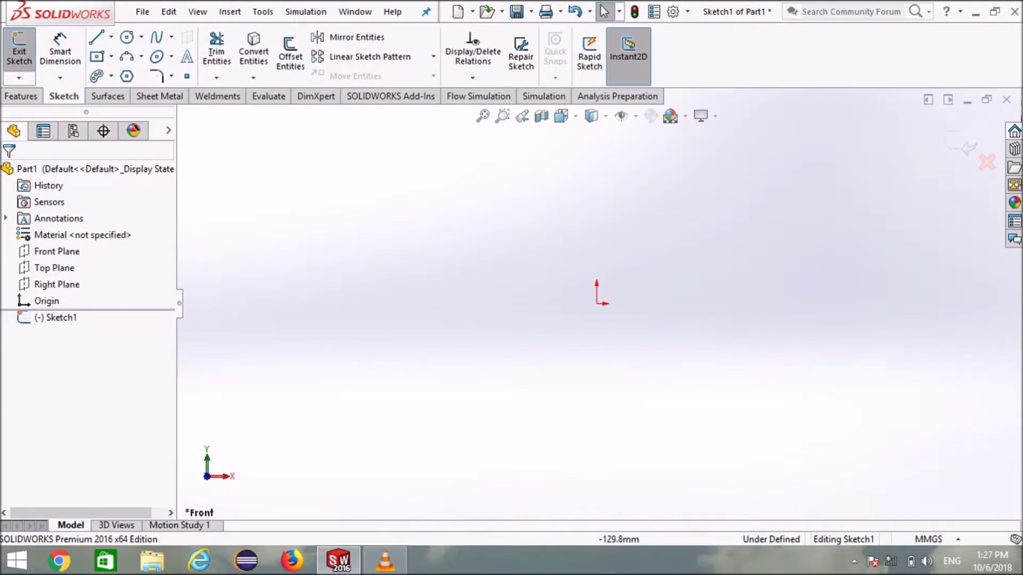
pyautogui.click(96, 76)
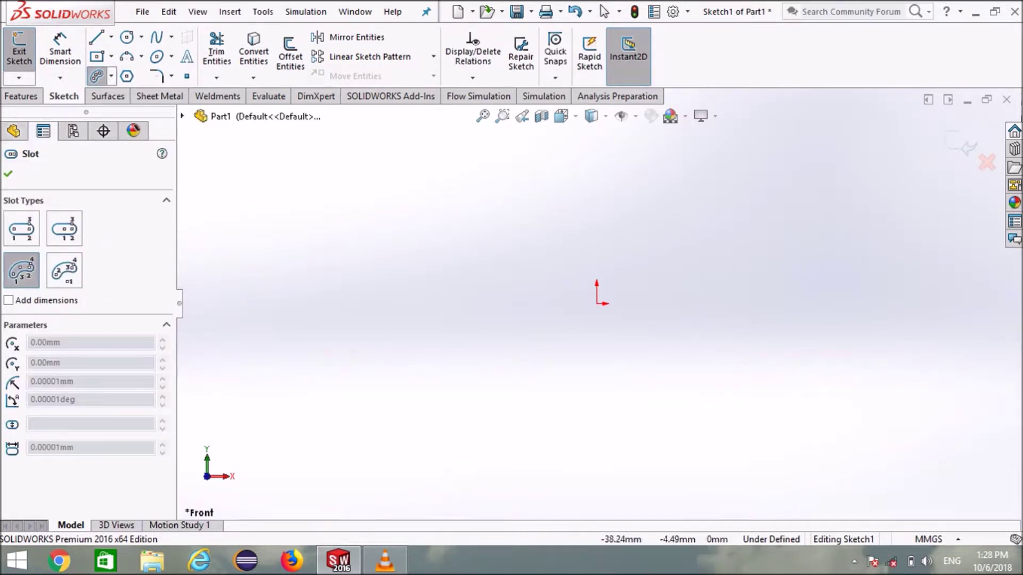
# Step: Draw a horizontal straight slot from the origin extending right, then exit the slot tool
pyautogui.click(21, 228)
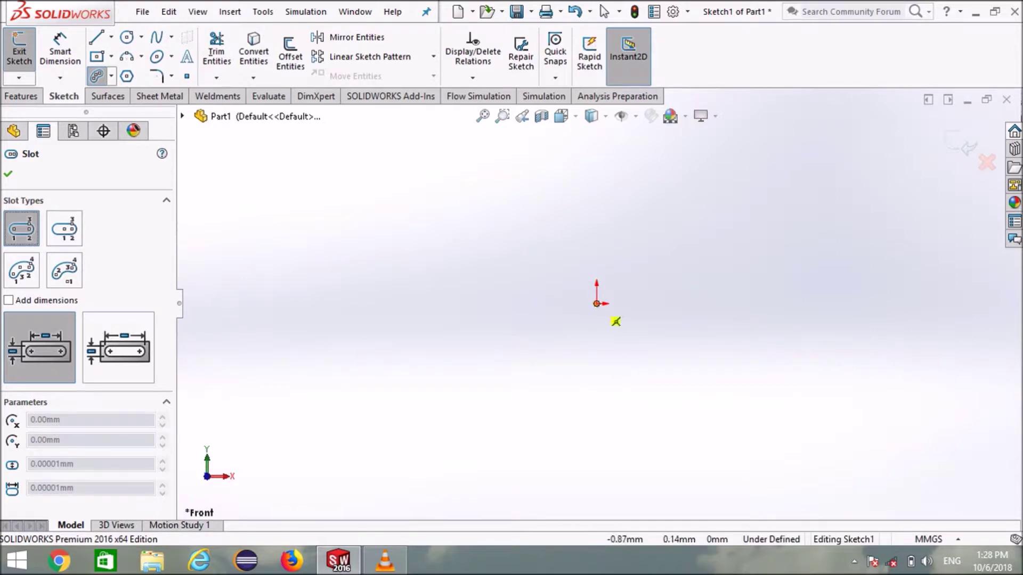
pyautogui.click(615, 323)
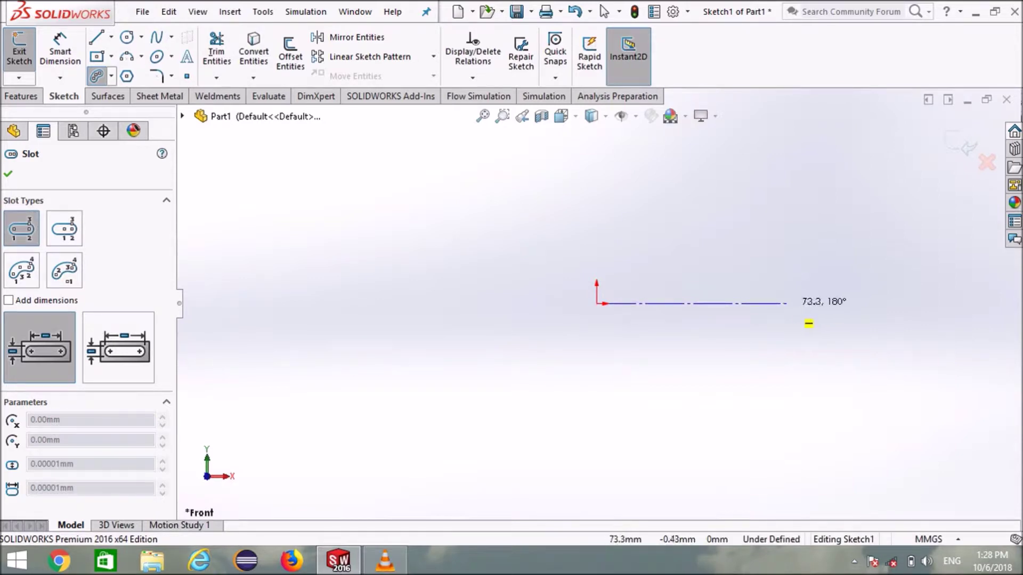
pyautogui.click(810, 323)
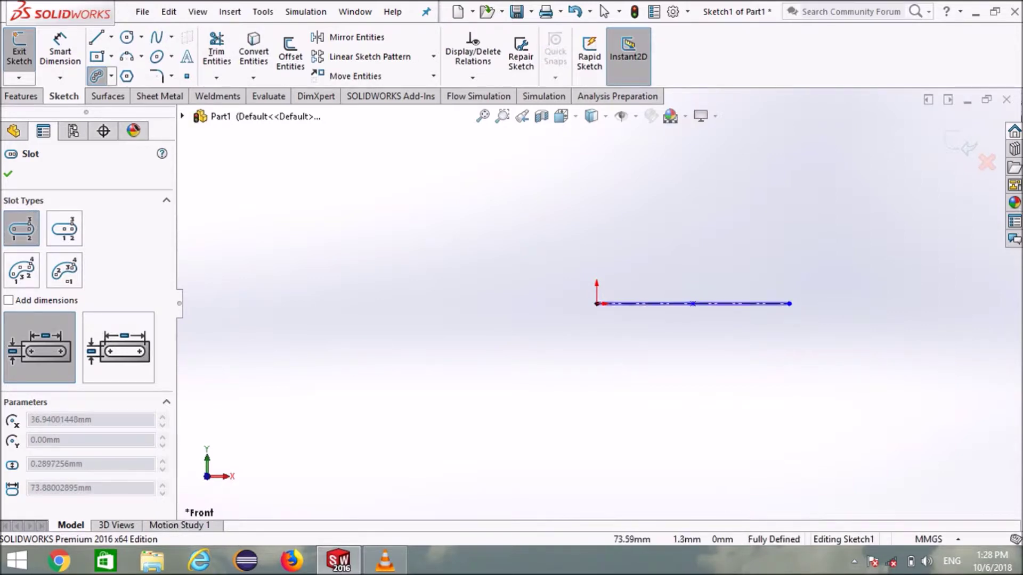
pyautogui.click(693, 344)
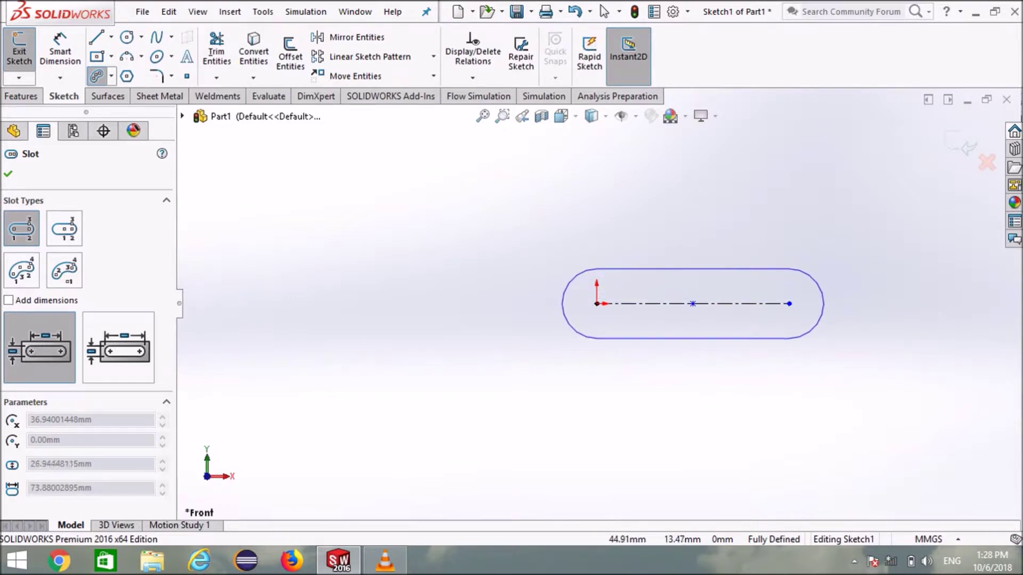
pyautogui.click(714, 269)
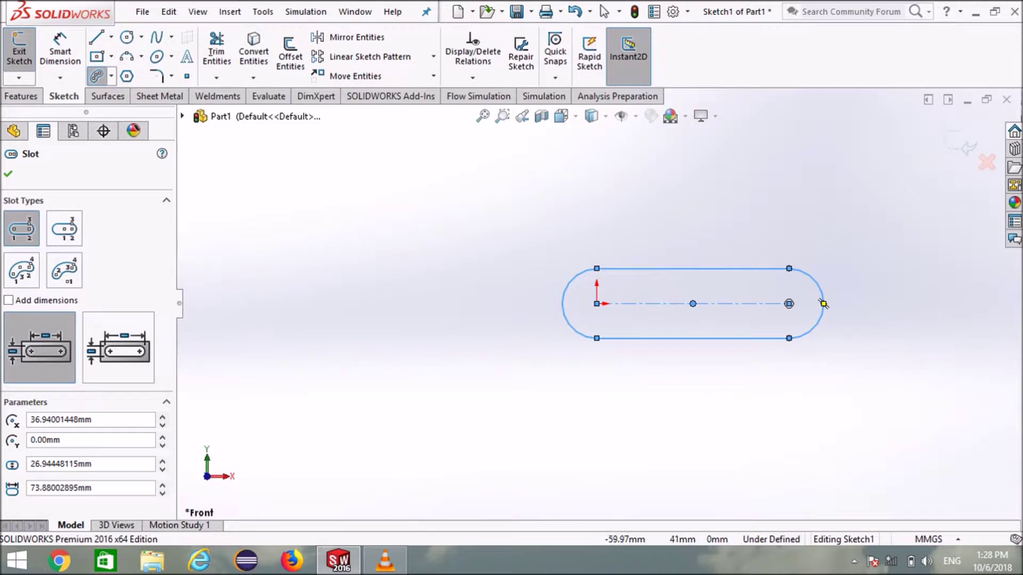
pyautogui.rightClick(427, 220)
pyautogui.click(464, 232)
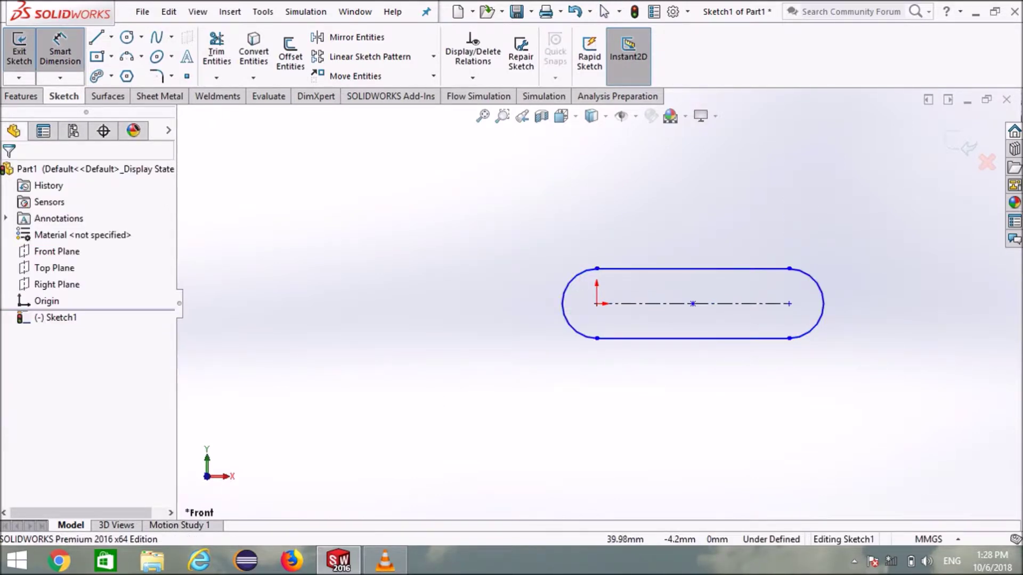
pyautogui.click(693, 304)
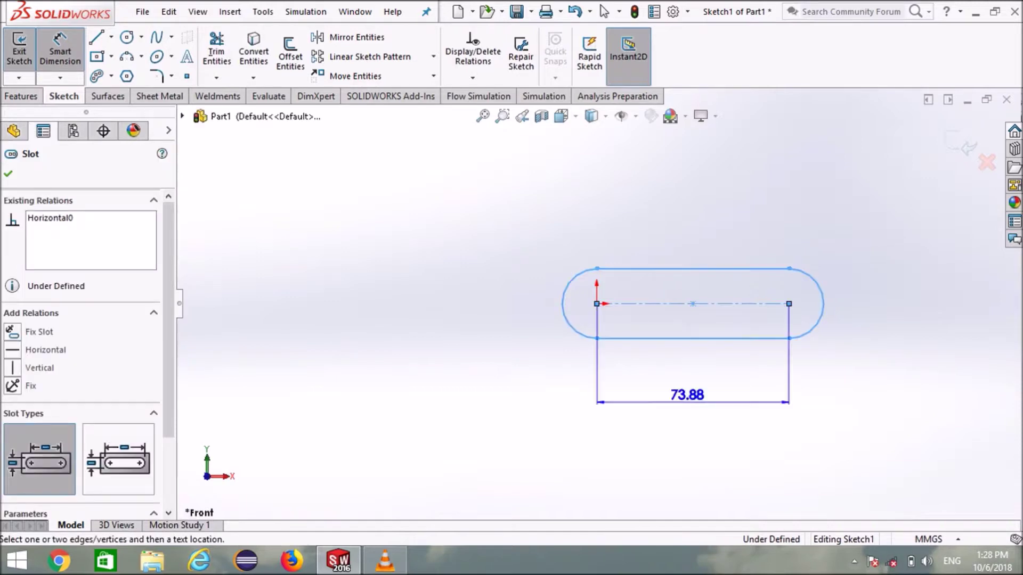
# Step: Dimension the slot to 100 mm between end centres with an R20 end radius
pyautogui.click(697, 406)
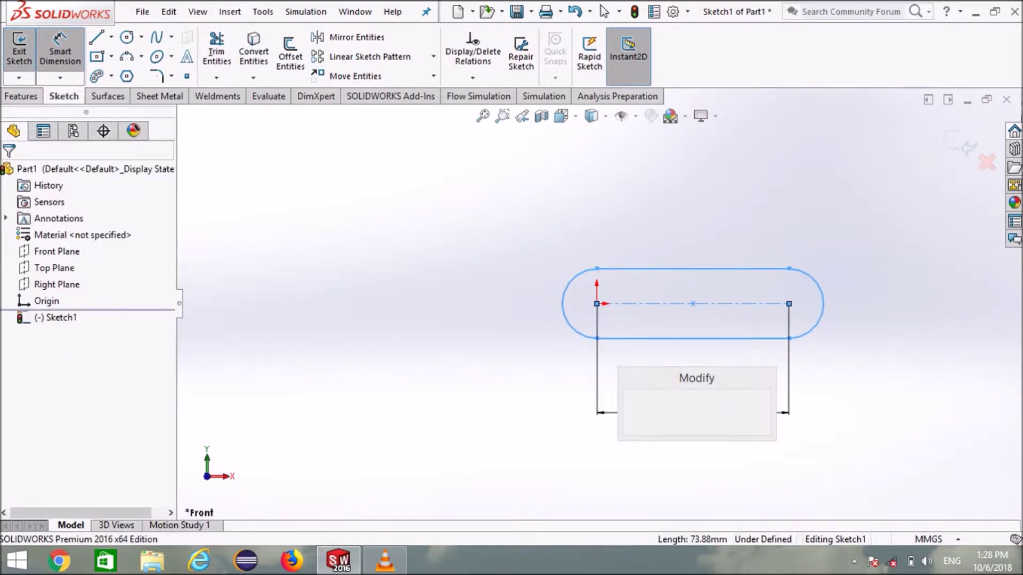
pyautogui.write('100')
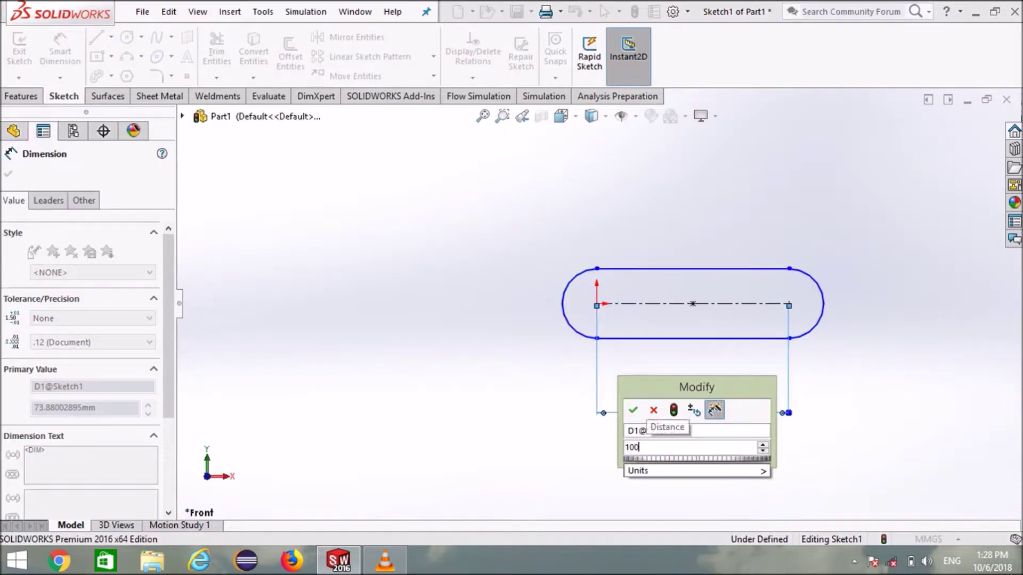
pyautogui.press('Return')
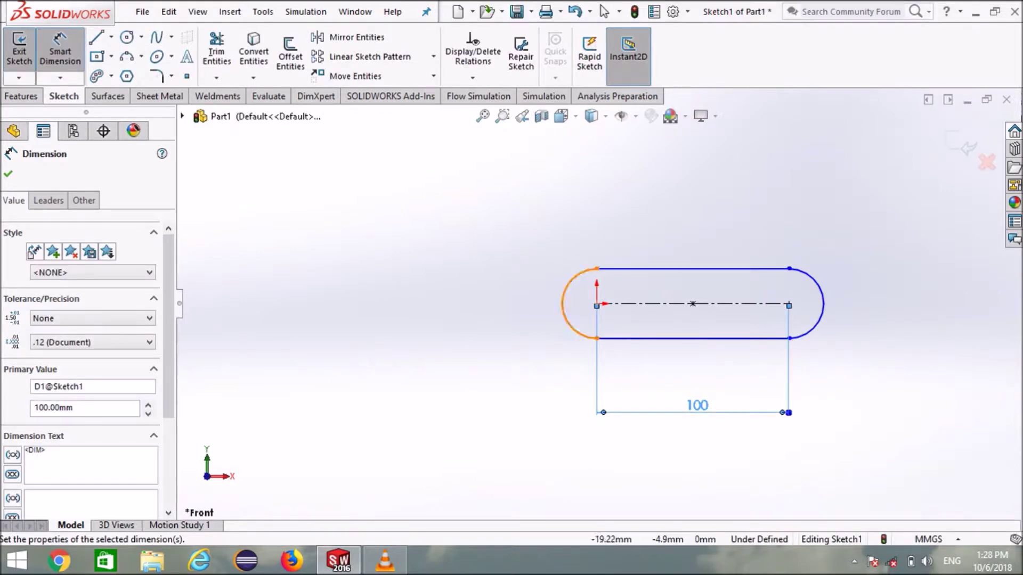
pyautogui.click(563, 313)
pyautogui.click(462, 363)
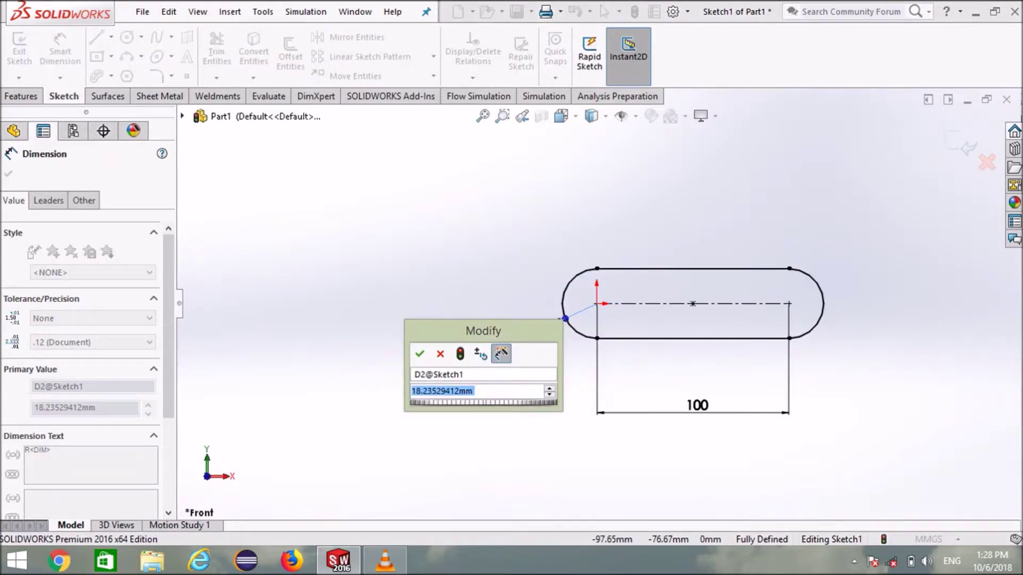
pyautogui.write('20')
pyautogui.press('Return')
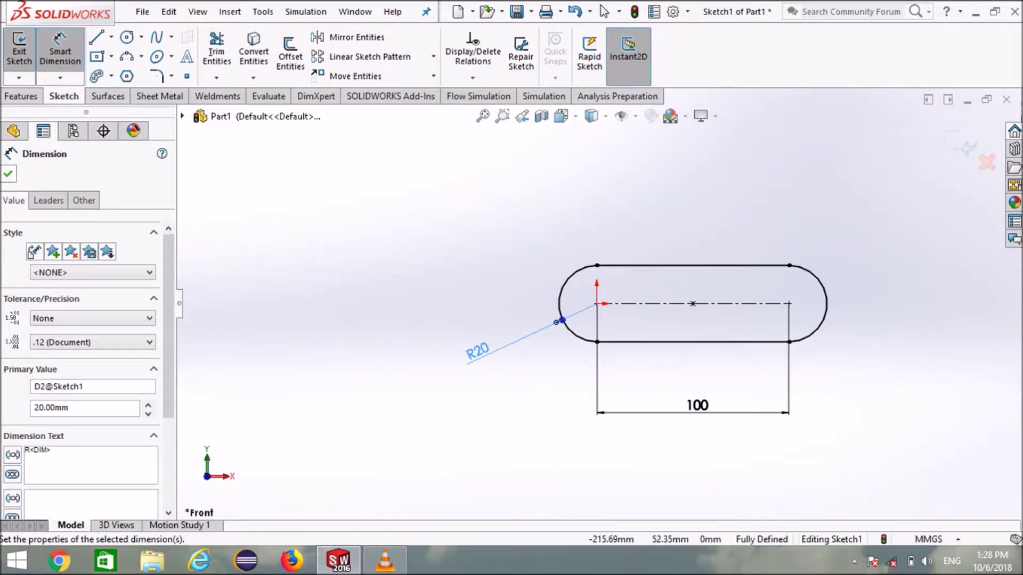
# Step: Finish dimensioning and select the centre-point straight slot tool
pyautogui.click(8, 174)
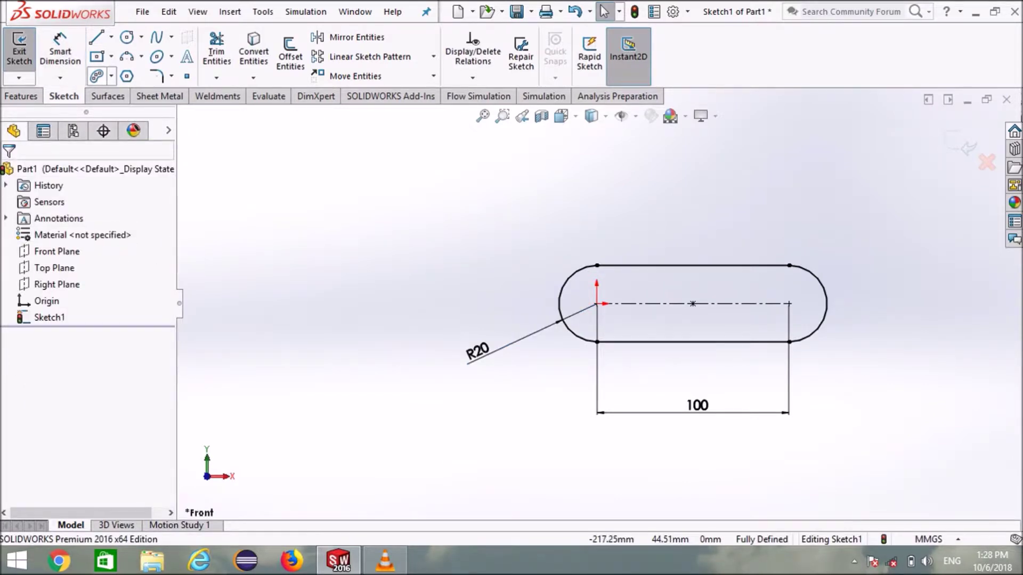
pyautogui.click(96, 76)
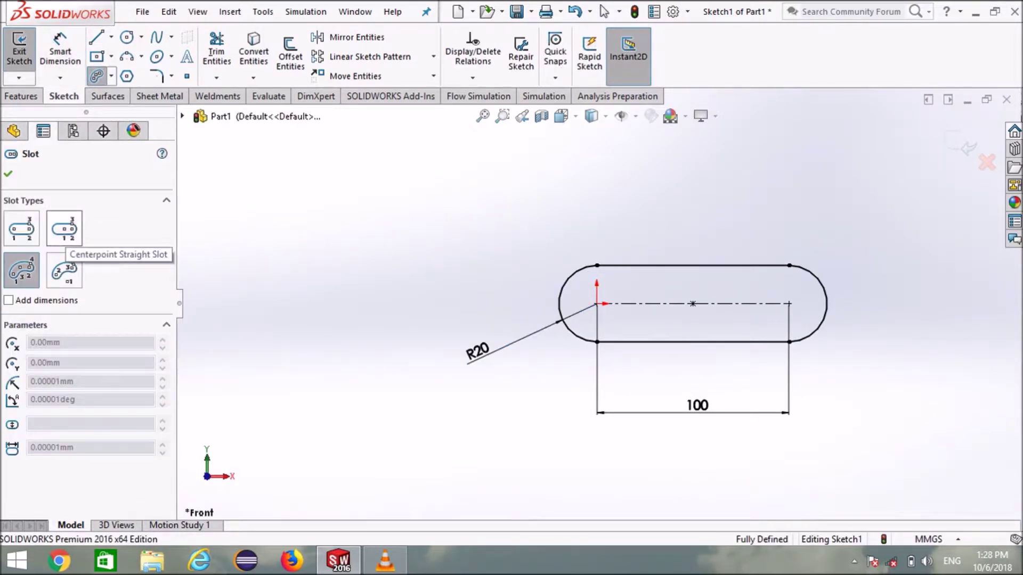
pyautogui.click(65, 228)
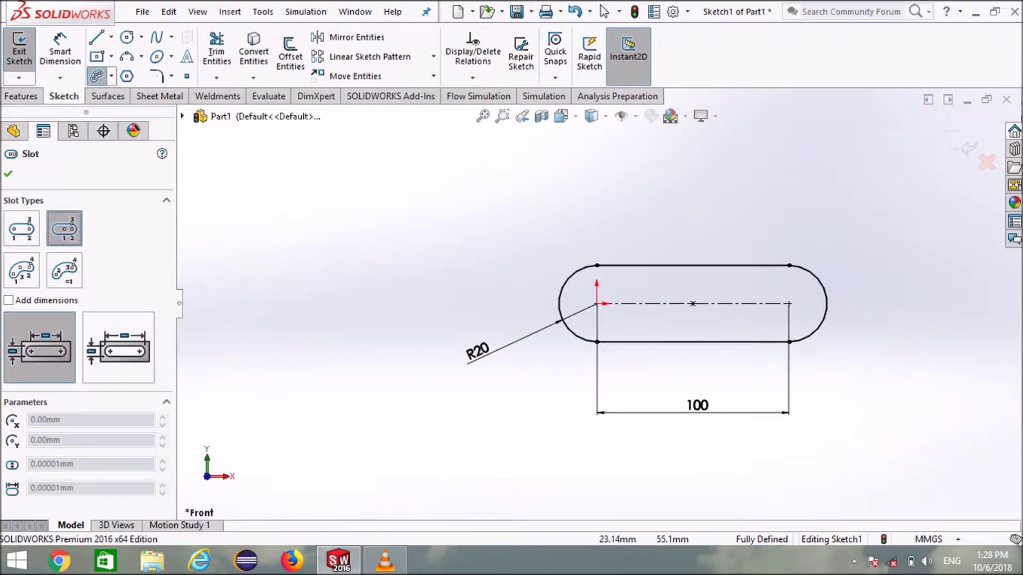
# Step: Draw a second straight slot above the dimensioned one, then select the 3 Point Arc Slot
pyautogui.click(657, 196)
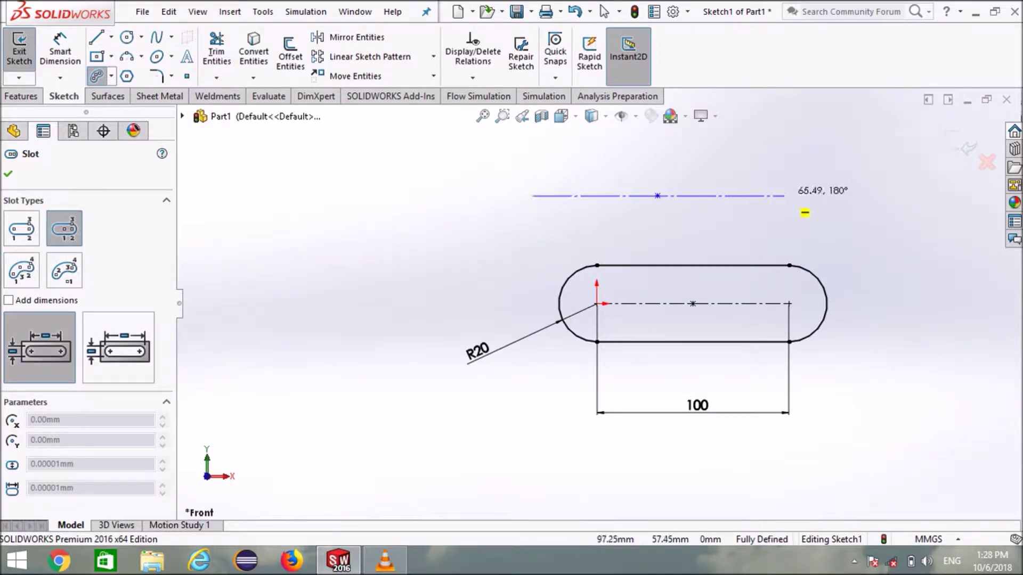
pyautogui.click(784, 196)
pyautogui.click(812, 196)
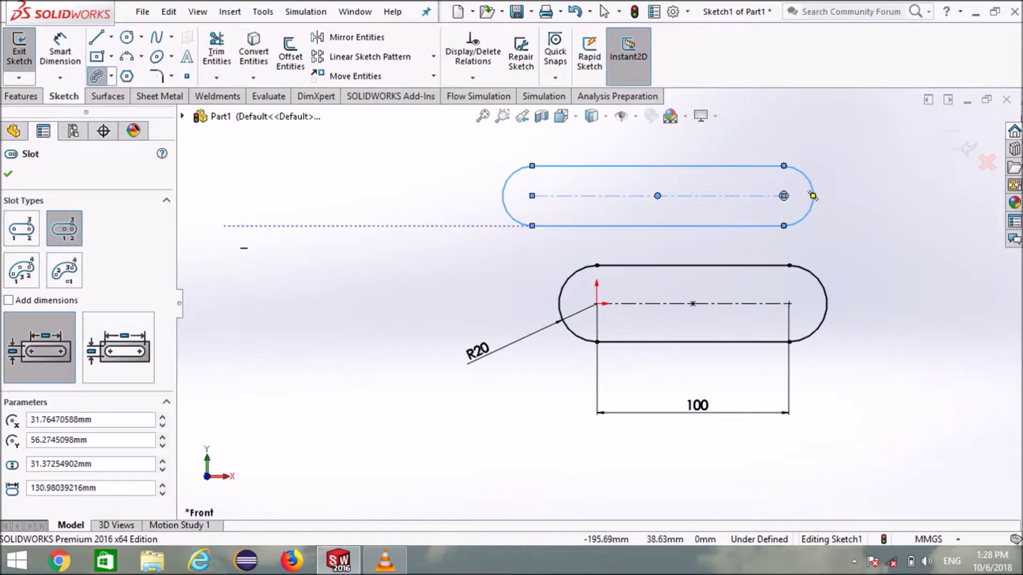
pyautogui.press('Escape')
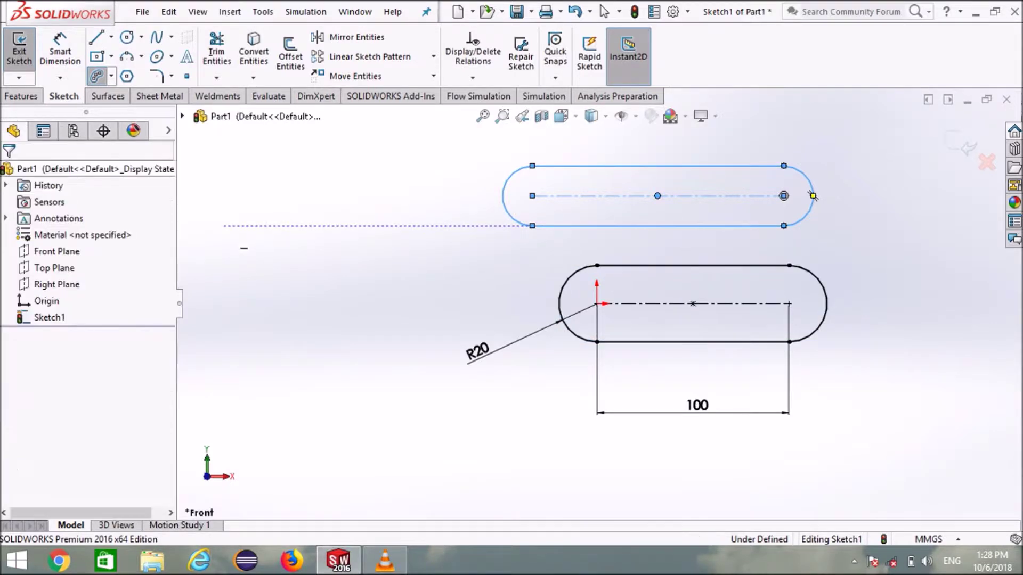
pyautogui.click(96, 76)
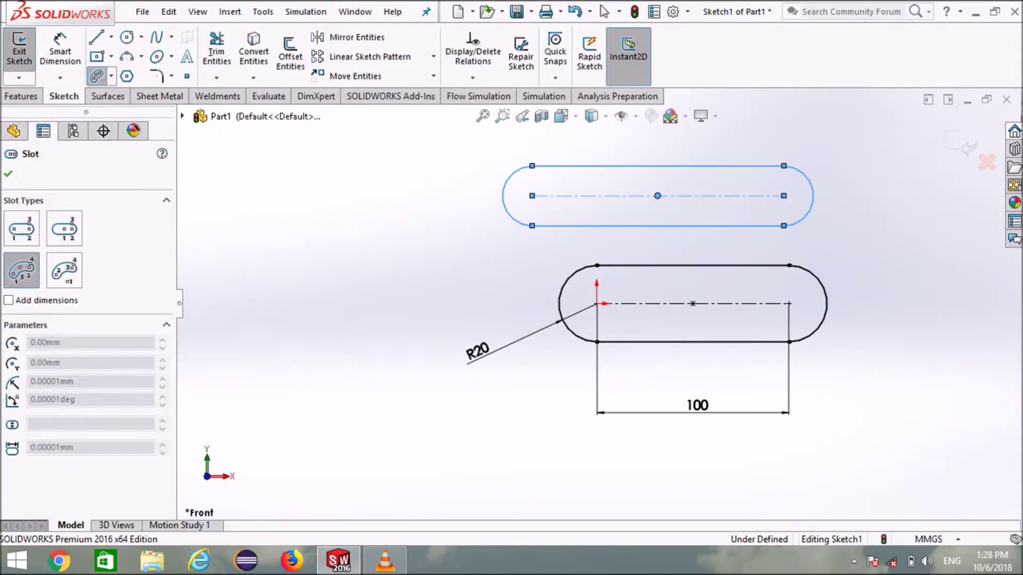
pyautogui.click(21, 270)
# Step: Draw a 3-point arc slot curving to the left of the two straight slots
pyautogui.click(813, 196)
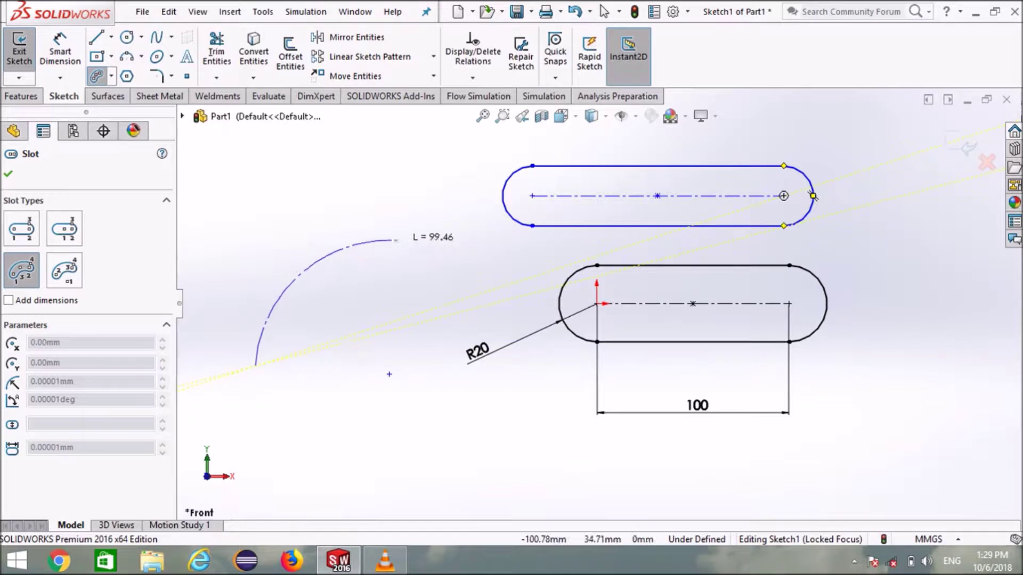
pyautogui.click(408, 233)
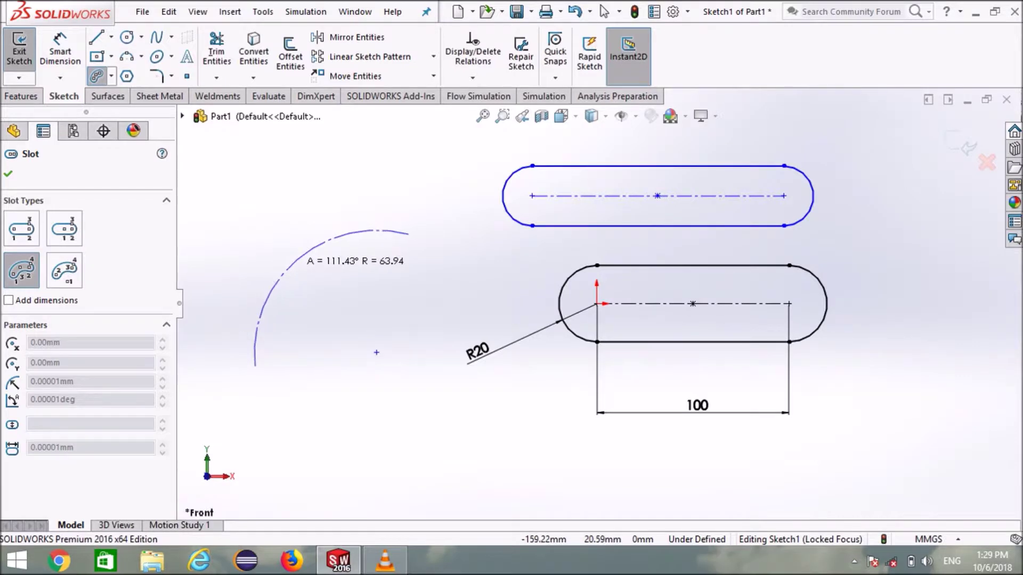
pyautogui.click(291, 264)
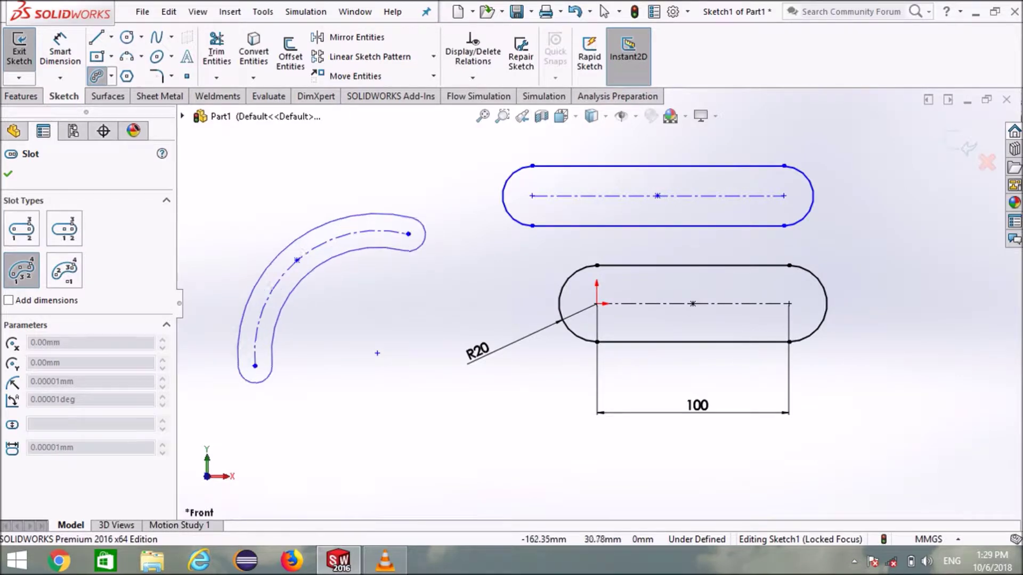
pyautogui.click(257, 397)
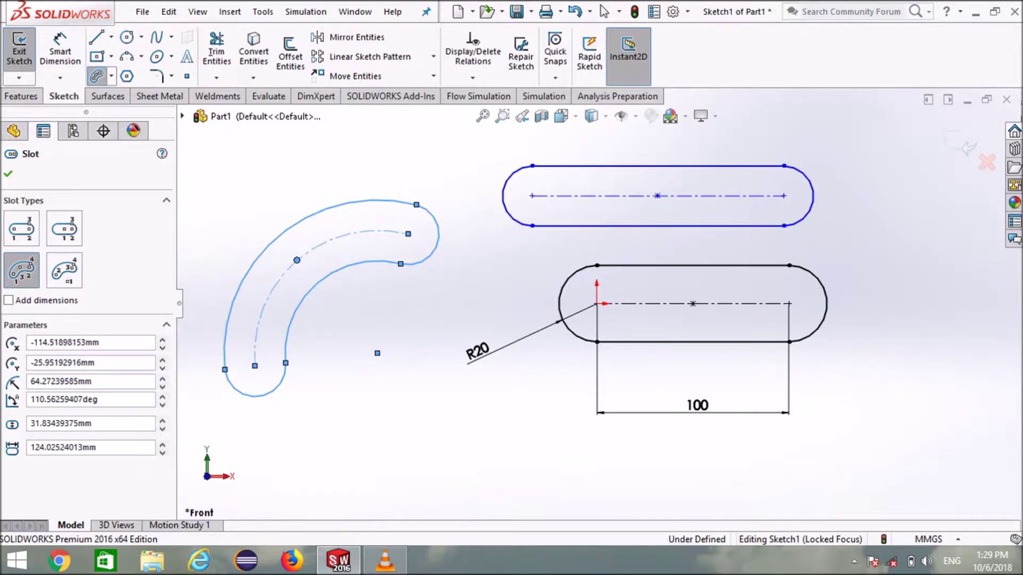
pyautogui.press('Escape')
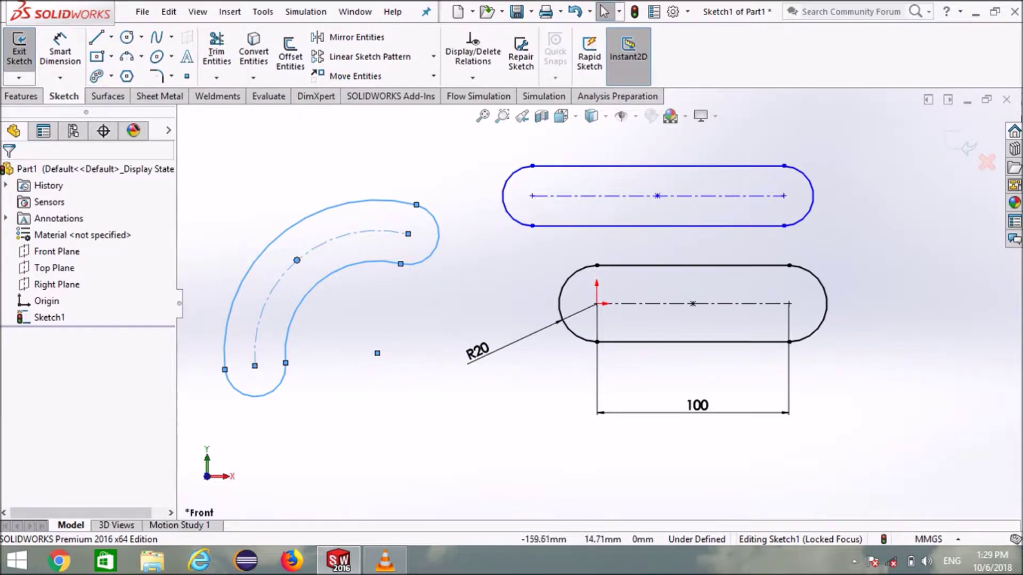
pyautogui.click(60, 51)
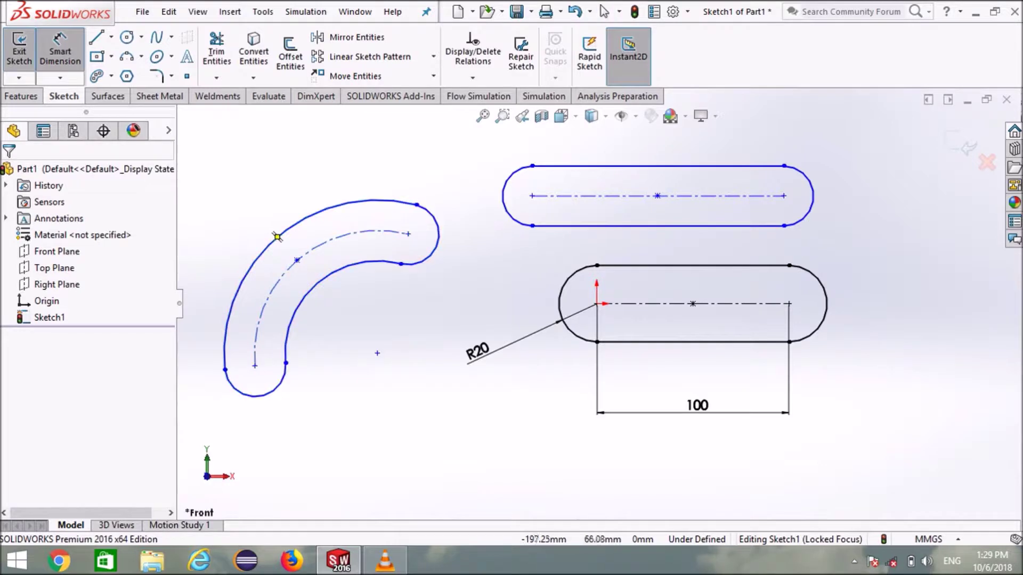
# Step: Dimension the arc slot's centreline to R100 and its end arc to R20
pyautogui.click(296, 261)
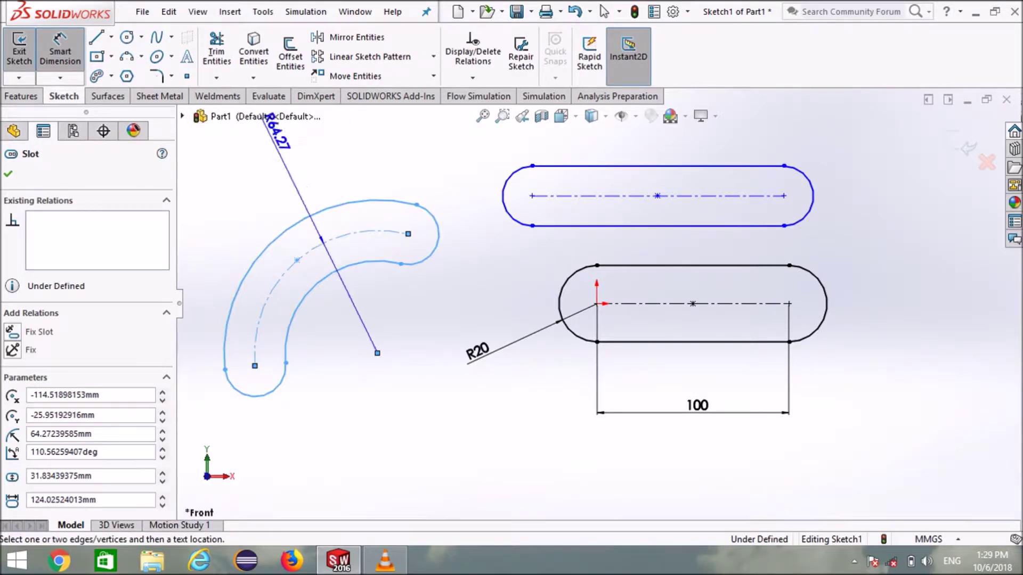
pyautogui.click(269, 216)
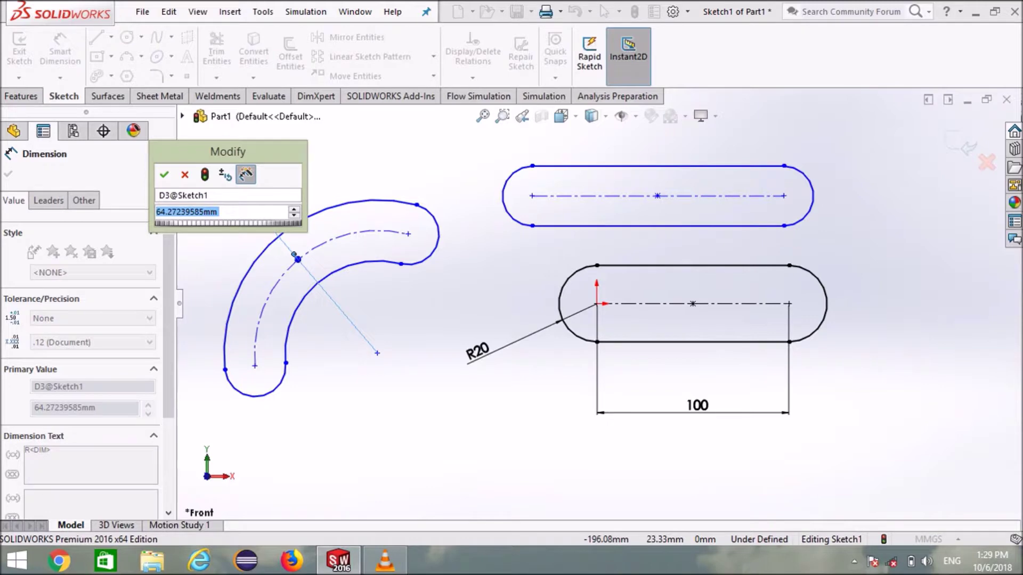
pyautogui.write('100')
pyautogui.press('Return')
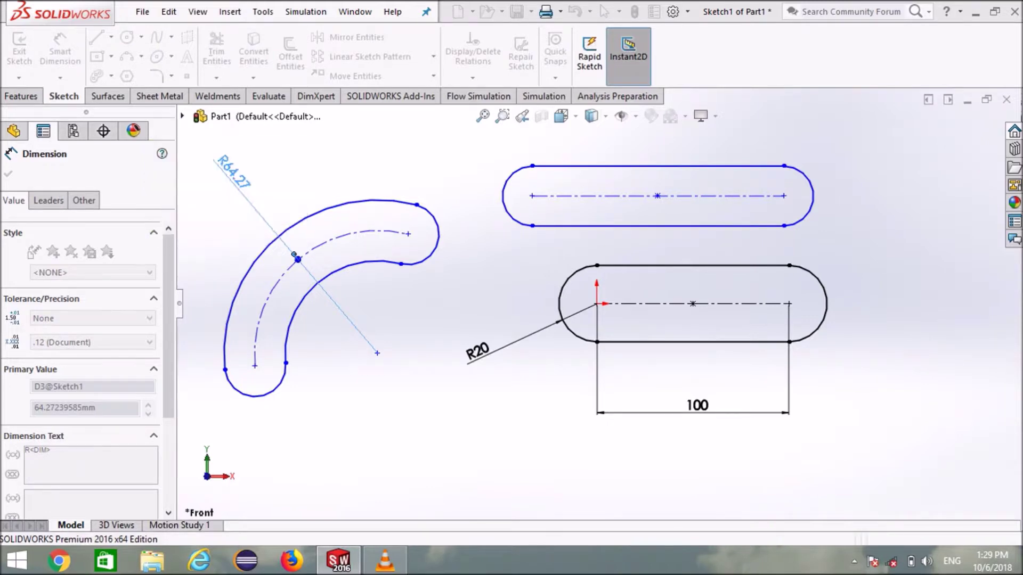
pyautogui.press('f')
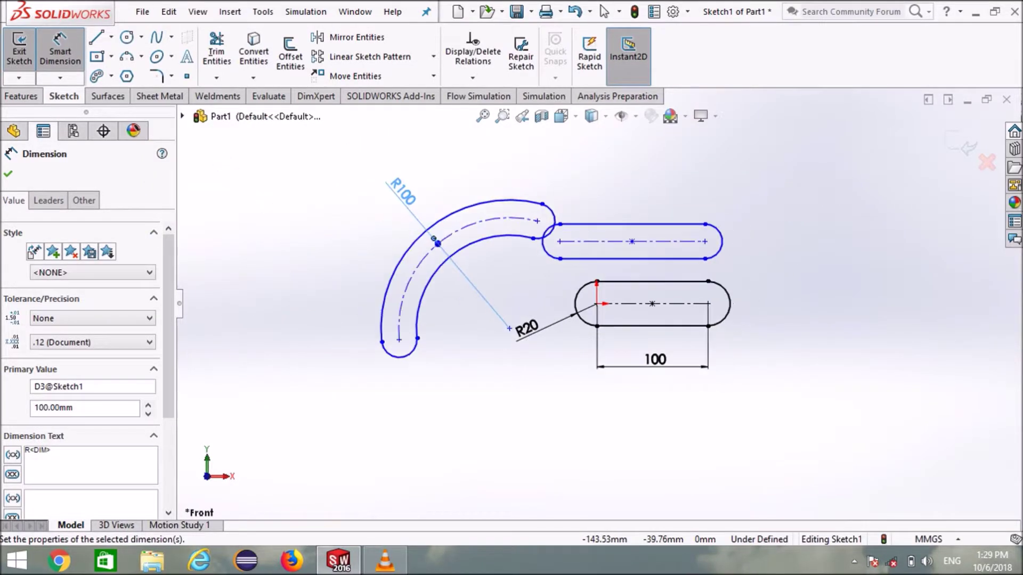
pyautogui.scroll(-2, 457, 248)
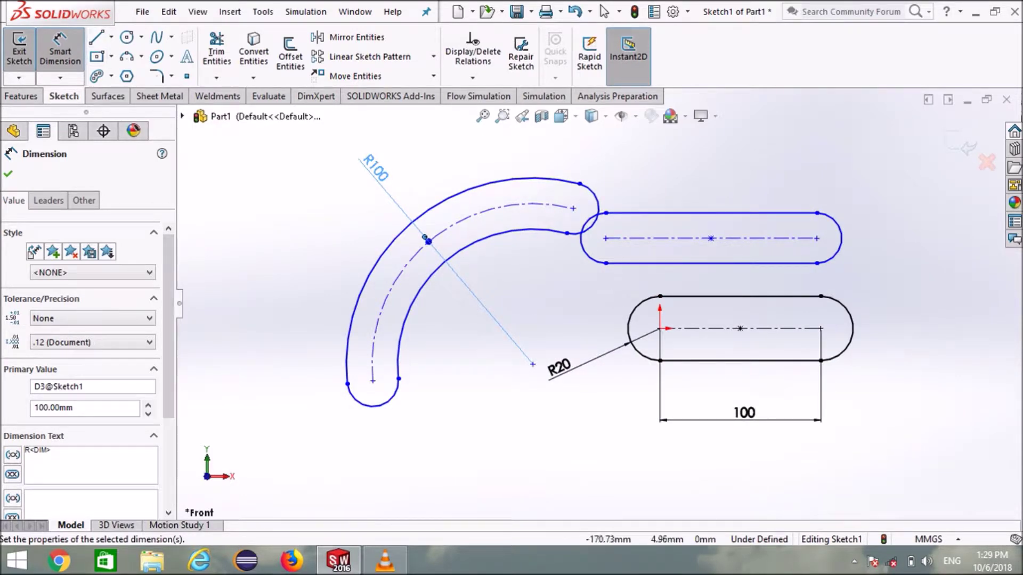
pyautogui.click(376, 406)
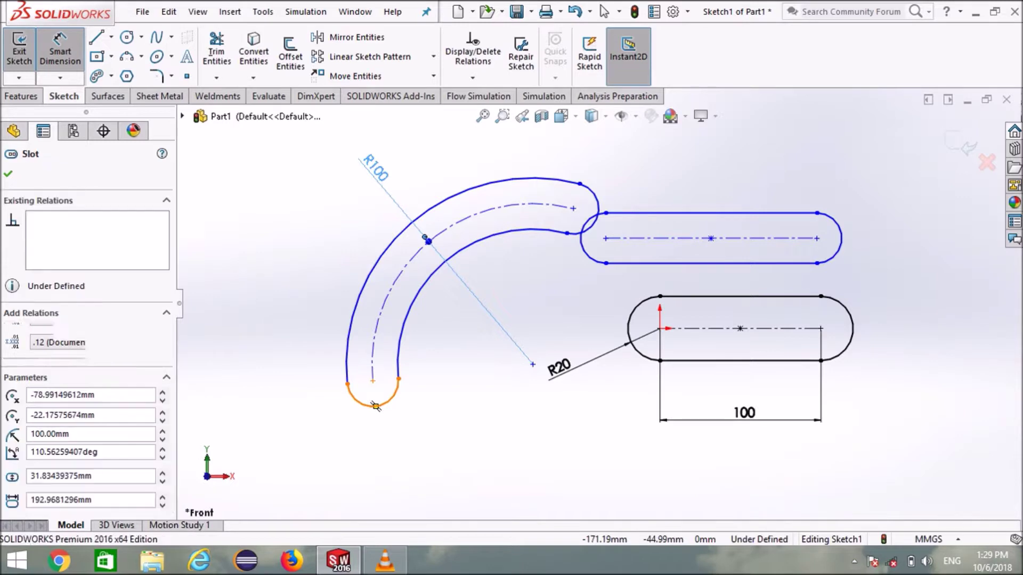
pyautogui.click(418, 442)
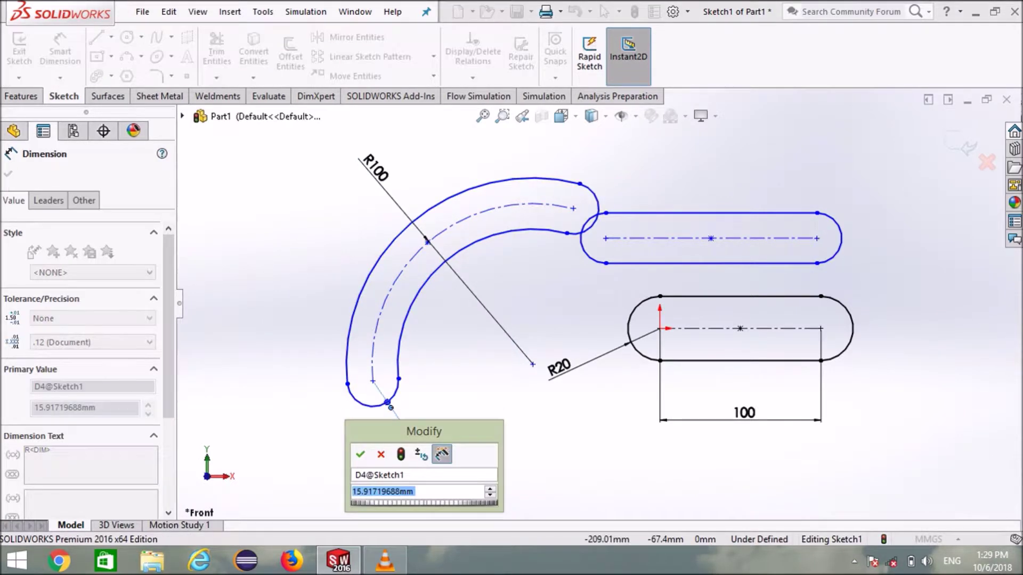
pyautogui.write('20')
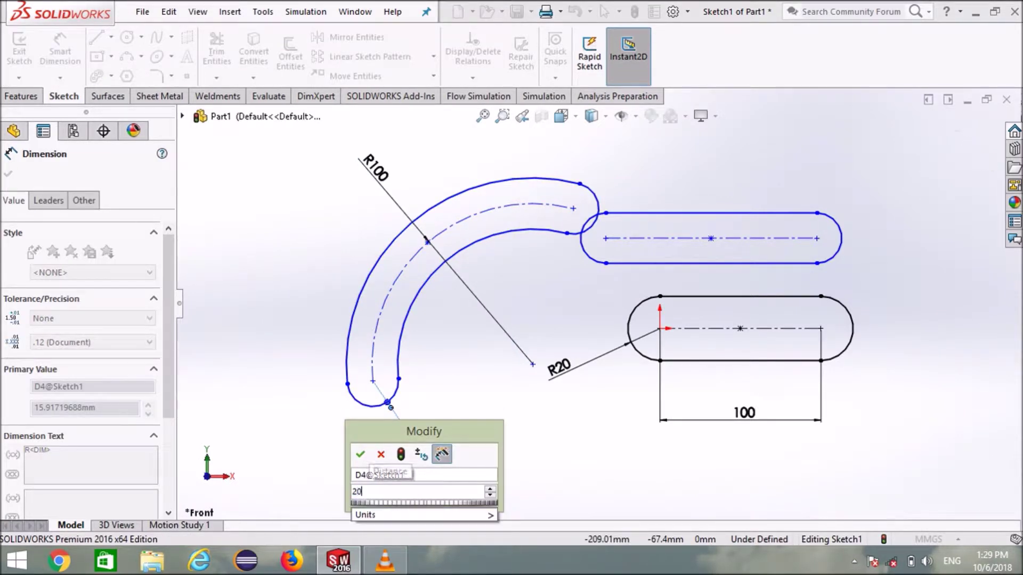
pyautogui.press('Return')
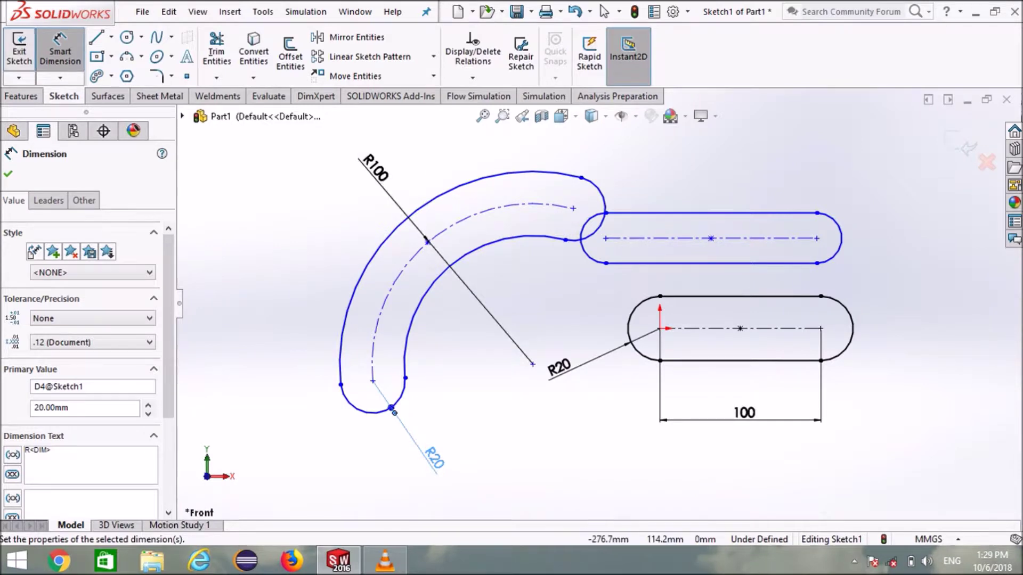
# Step: Set a 100 horizontal distance between the arc slot's end centres
pyautogui.click(575, 208)
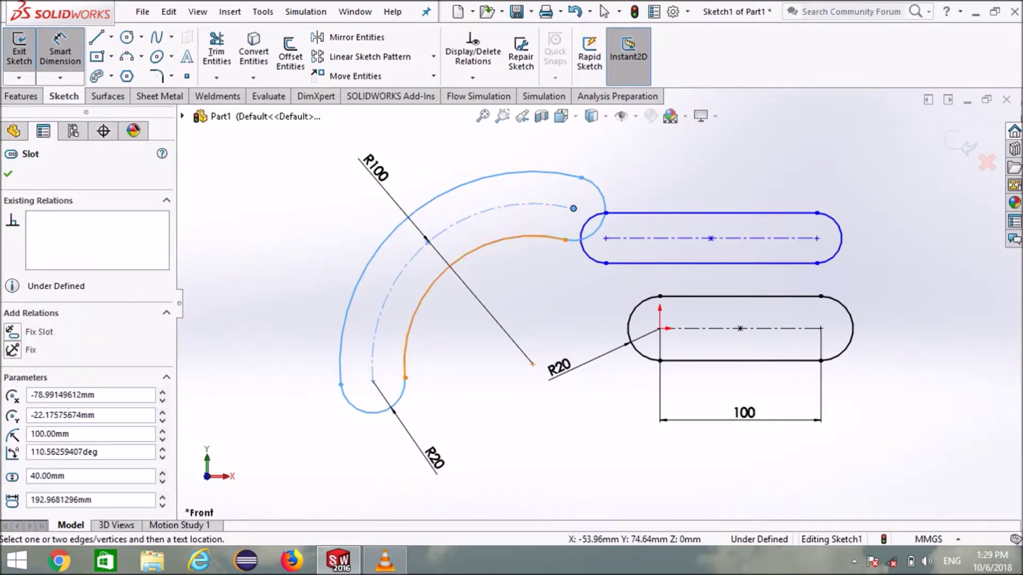
pyautogui.click(373, 381)
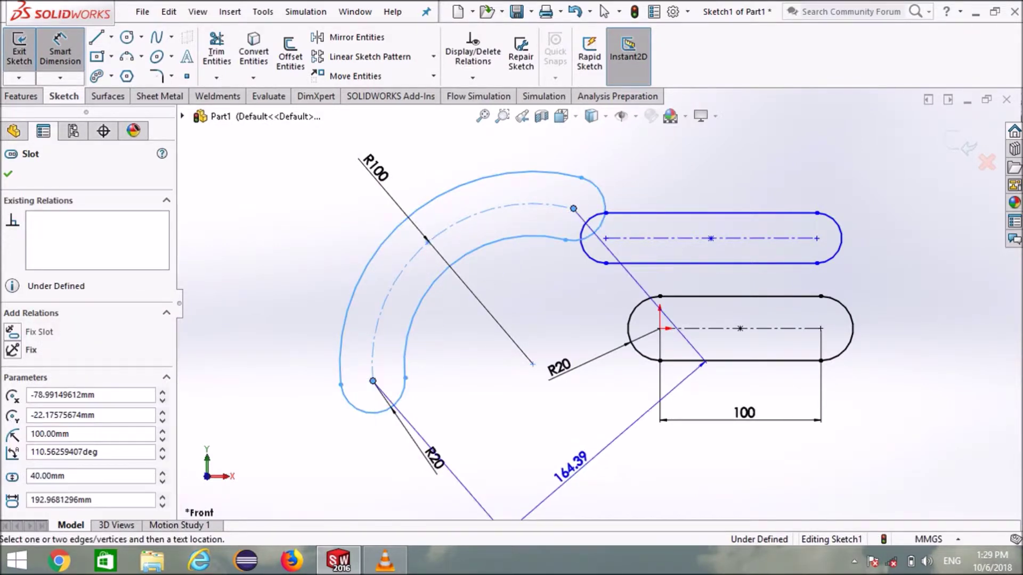
pyautogui.click(530, 484)
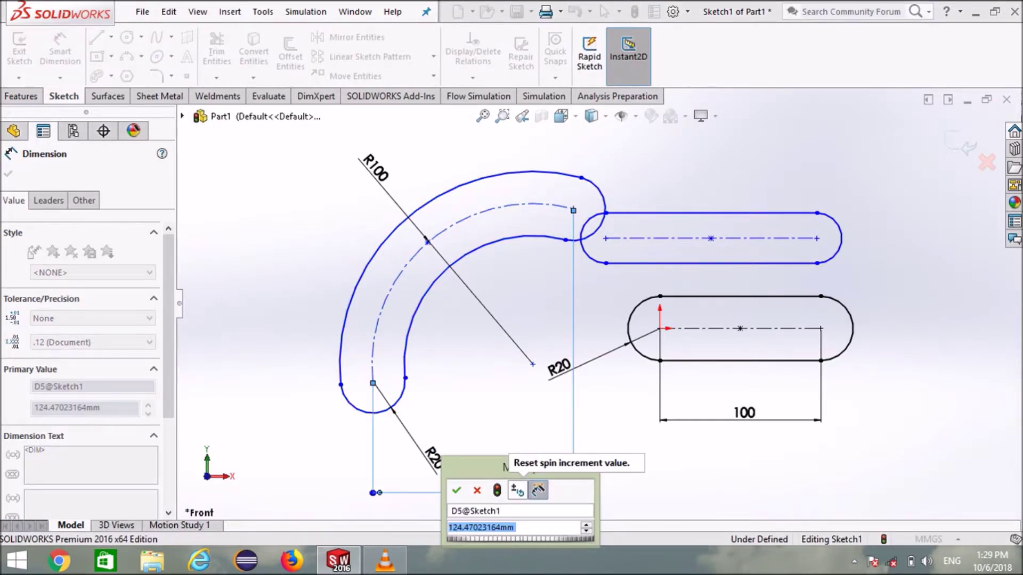
pyautogui.write('100')
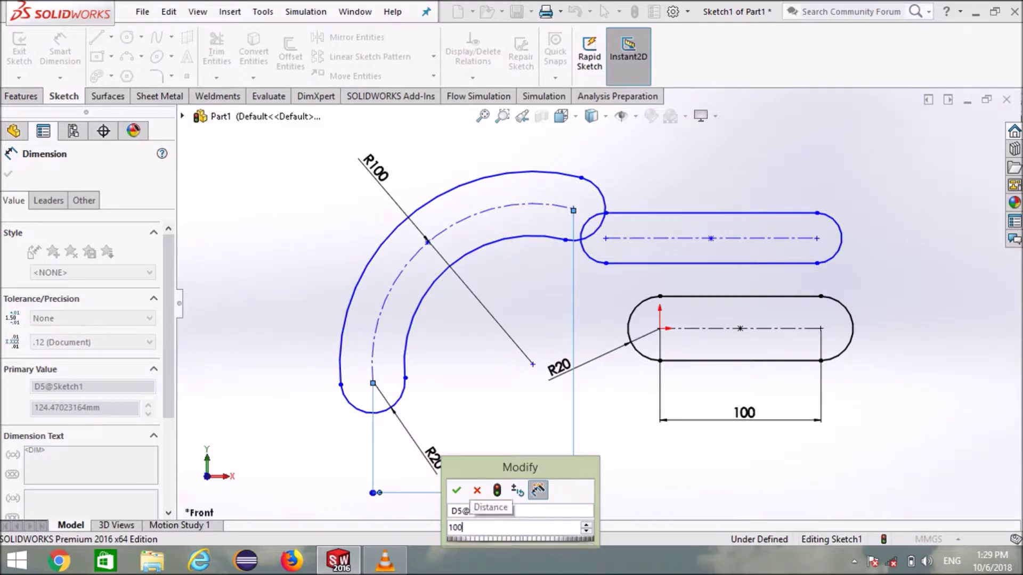
pyautogui.press('Return')
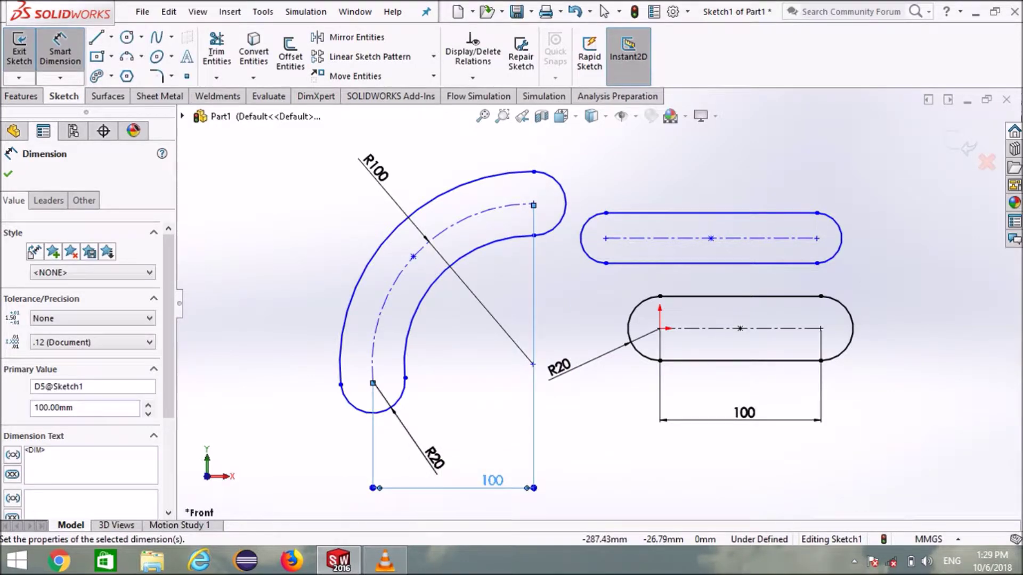
pyautogui.press('Escape')
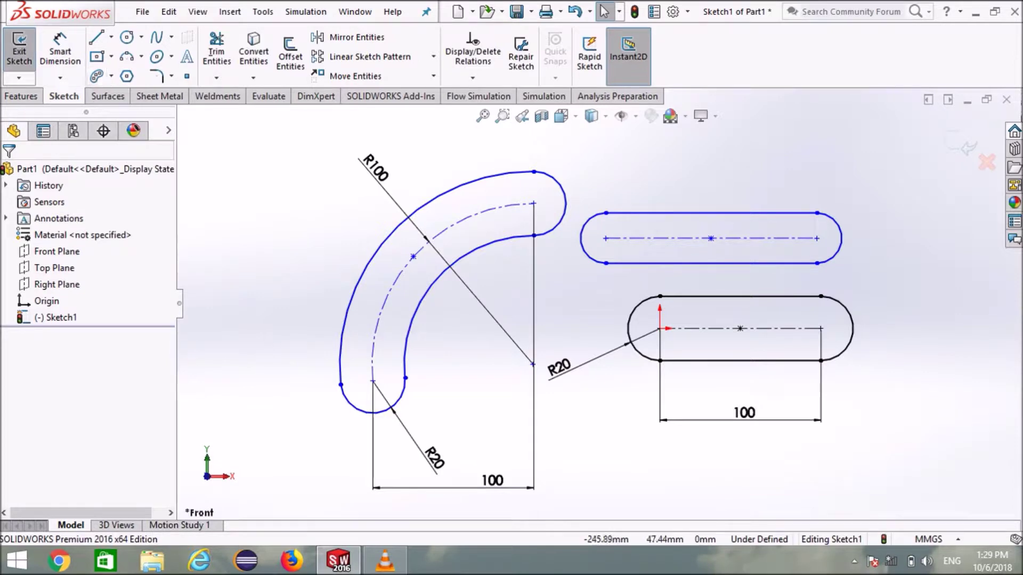
pyautogui.scroll(1, 599, 307)
pyautogui.scroll(1, 799, 266)
pyautogui.scroll(-3, 826, 240)
pyautogui.scroll(3, 372, 186)
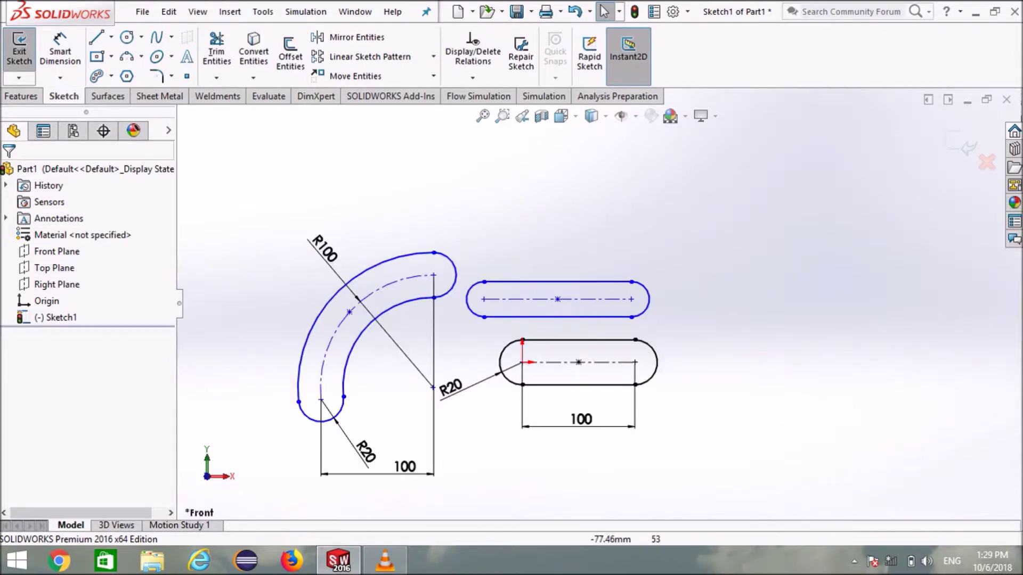
pyautogui.click(97, 76)
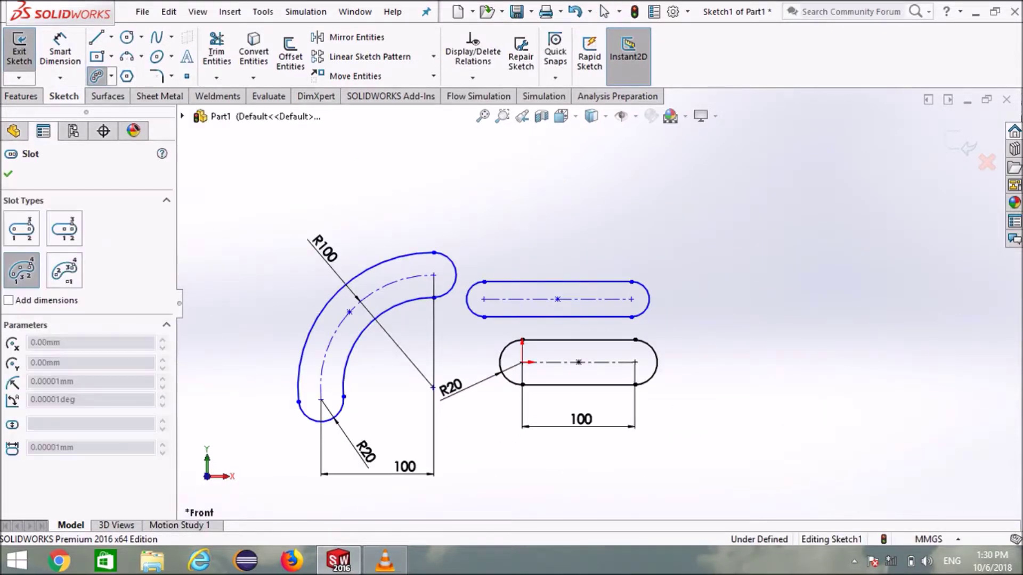
# Step: Draw a centrepoint arc slot above the straight slots, centred on the existing arc centre
pyautogui.click(65, 270)
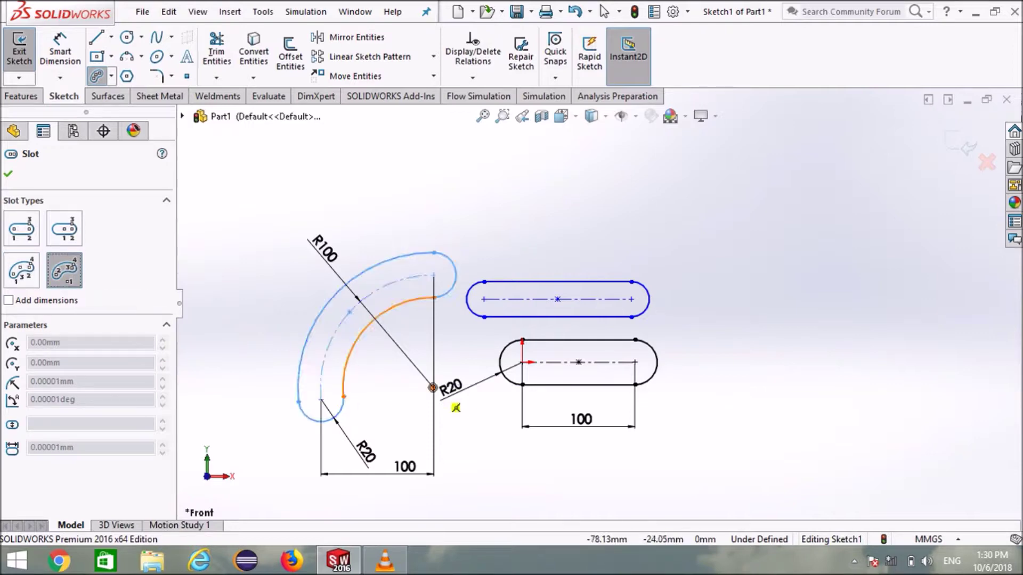
pyautogui.click(433, 387)
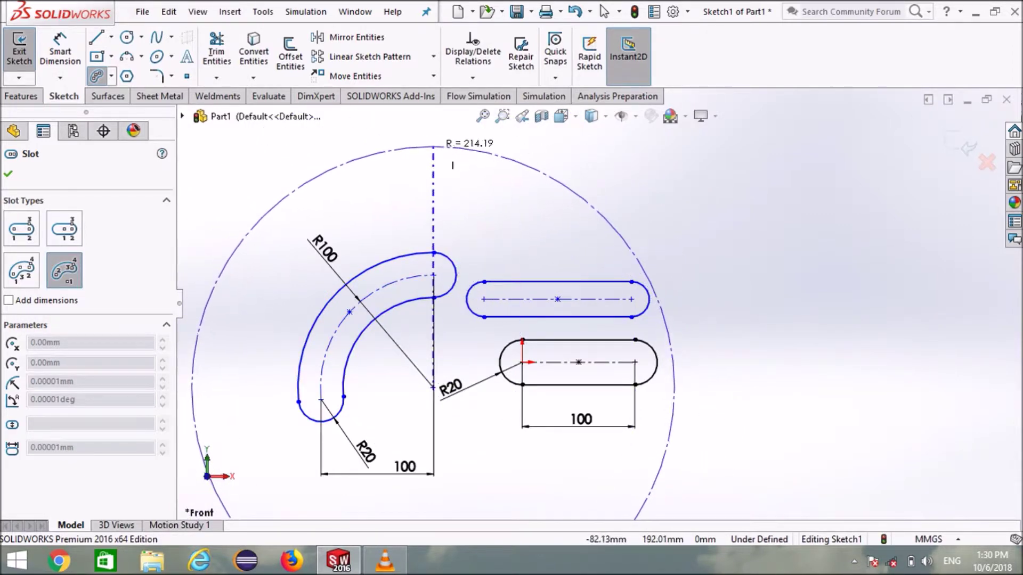
pyautogui.click(432, 150)
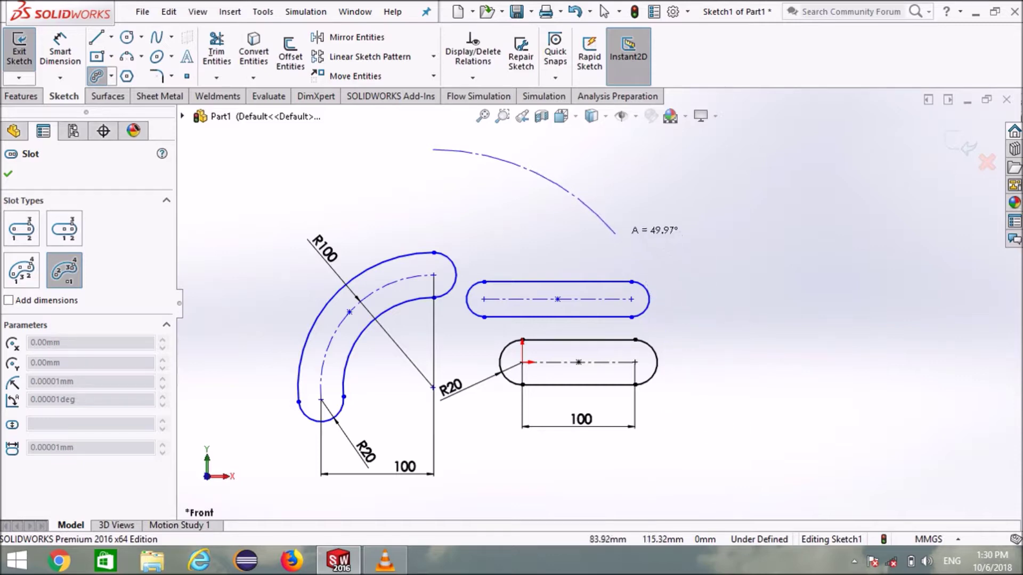
pyautogui.click(611, 229)
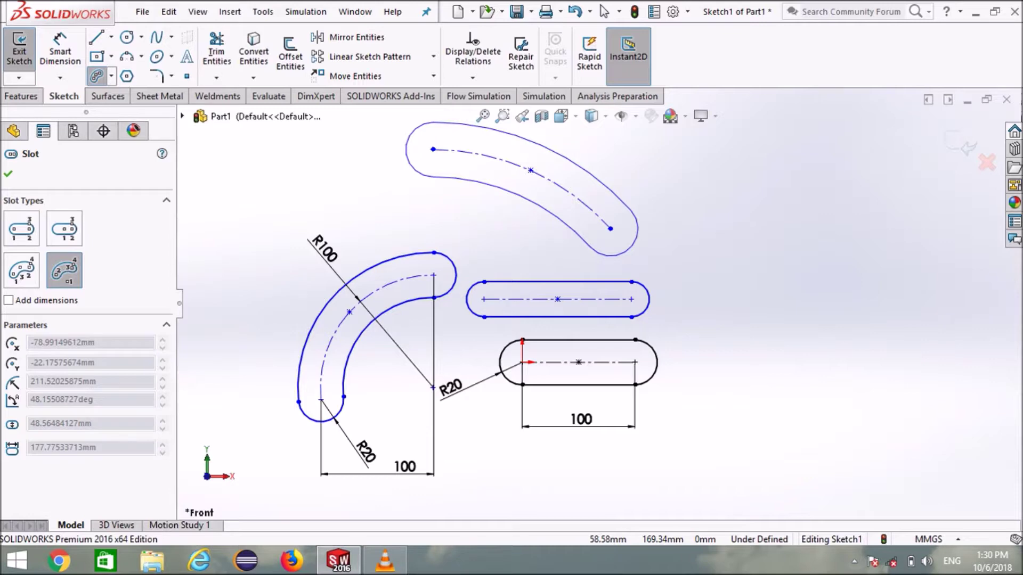
pyautogui.click(406, 149)
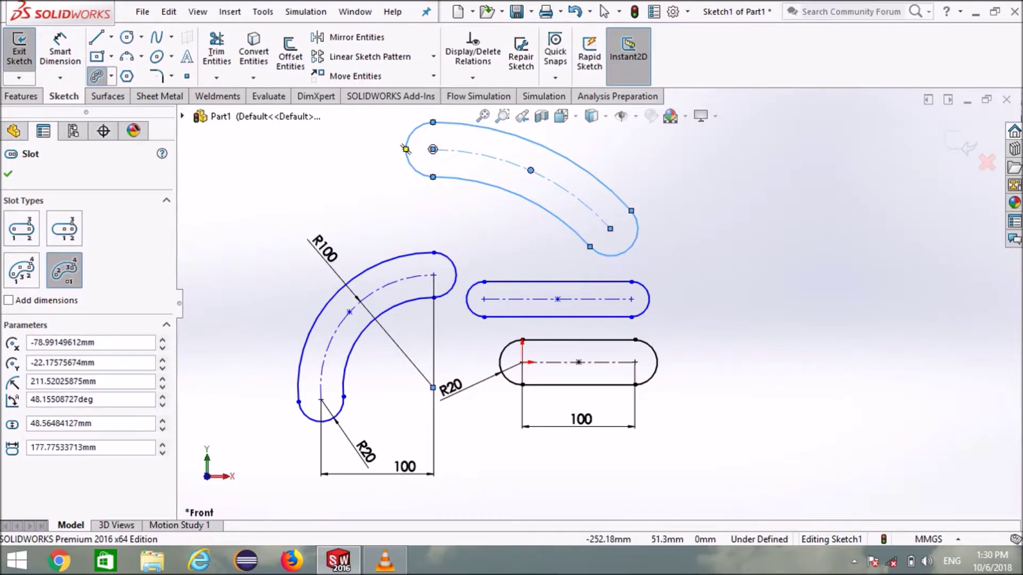
pyautogui.press('Escape')
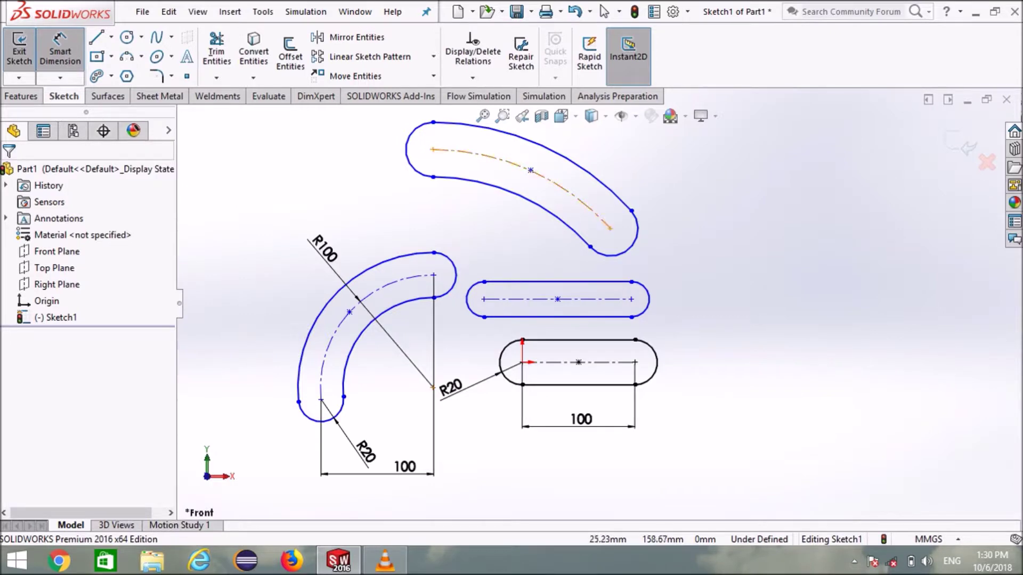
# Step: Dimension the upper arc slot's radius at R211.52, then pan the view
pyautogui.click(550, 183)
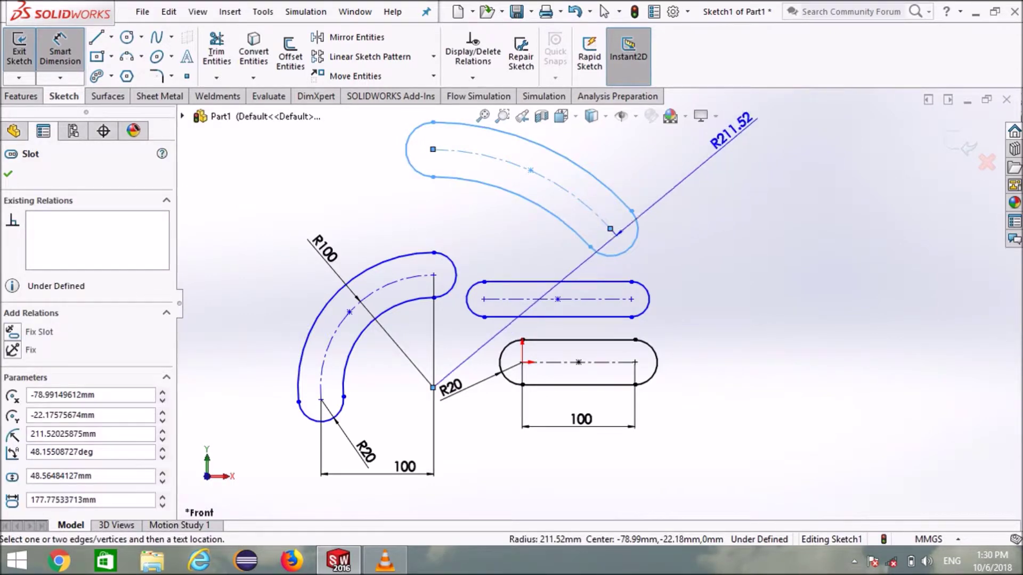
pyautogui.click(924, 155)
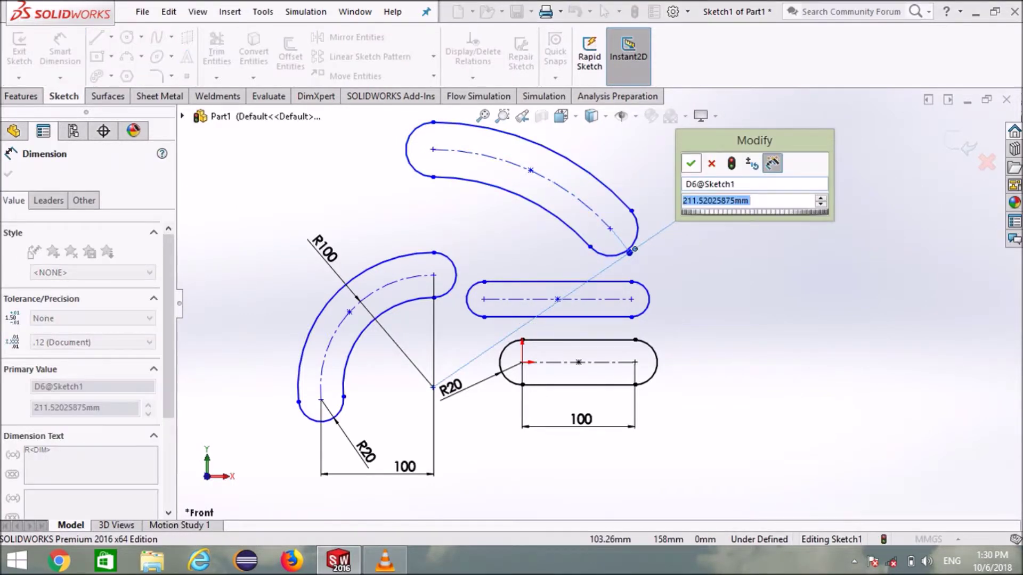
pyautogui.click(691, 164)
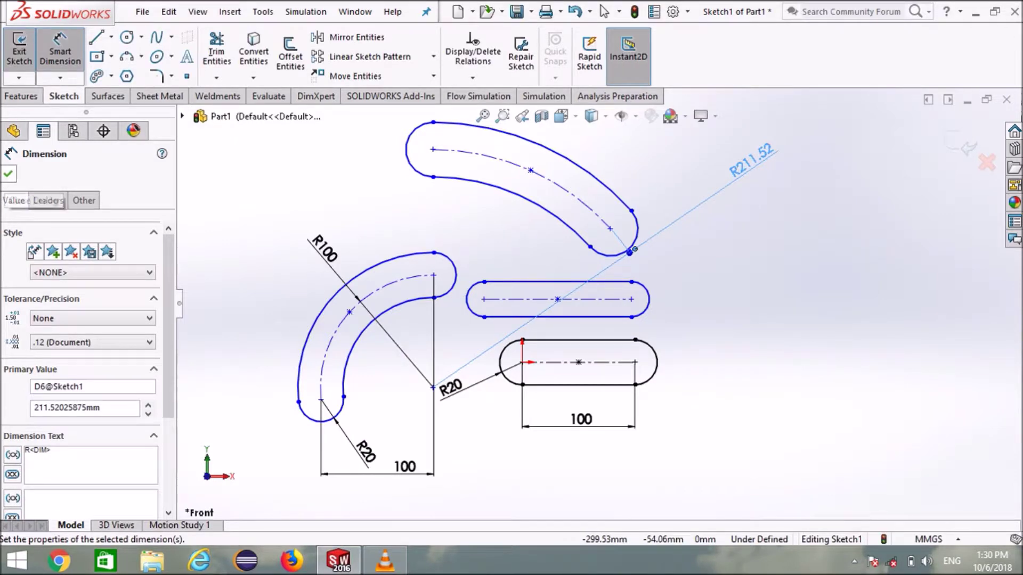
pyautogui.click(8, 173)
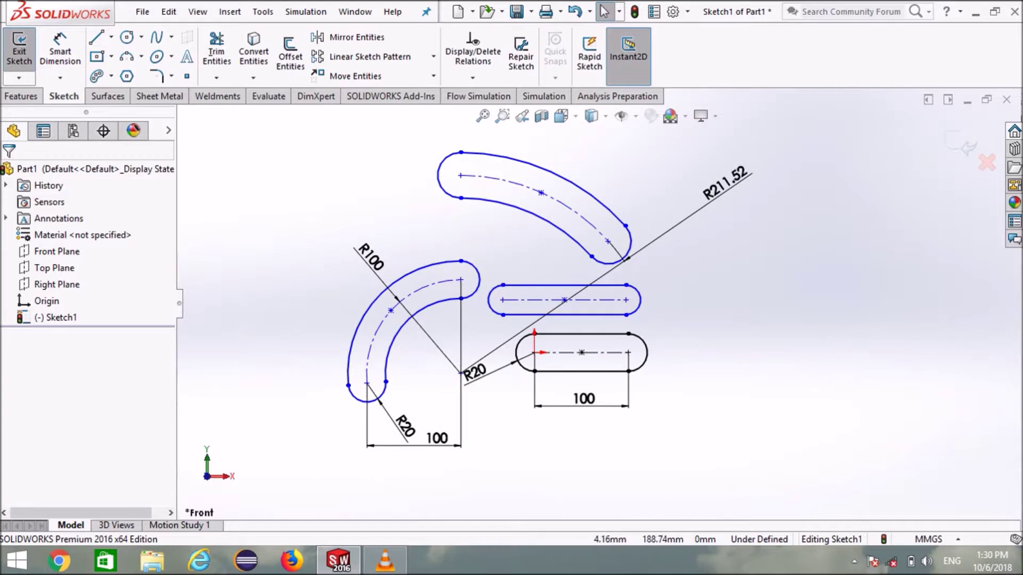
pyautogui.keyDown('ctrl'); pyautogui.moveTo(609, 387); pyautogui.dragTo(623, 421, button='middle'); pyautogui.keyUp('ctrl')
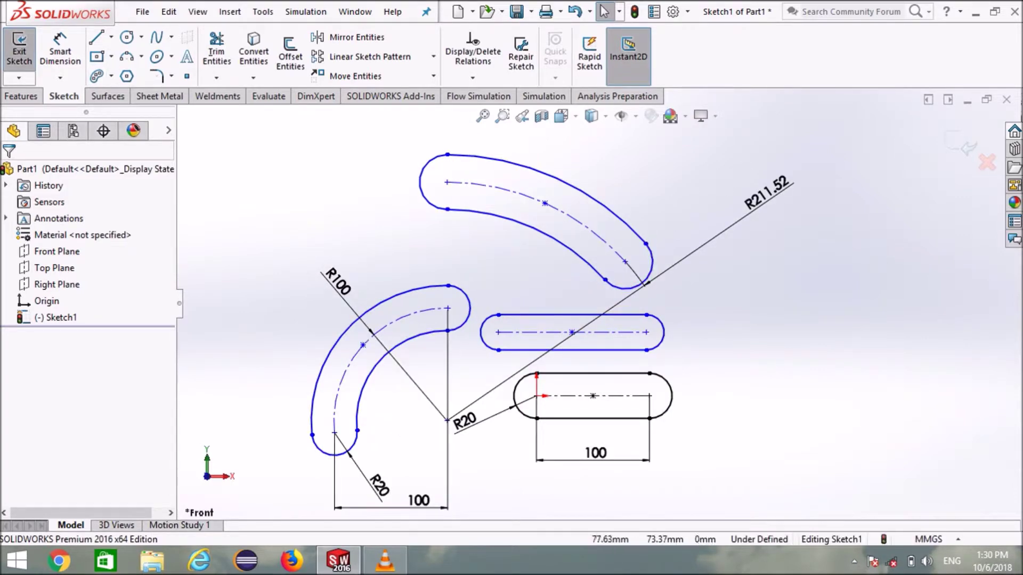
pyautogui.scroll(-1, 573, 314)
pyautogui.scroll(2, 573, 310)
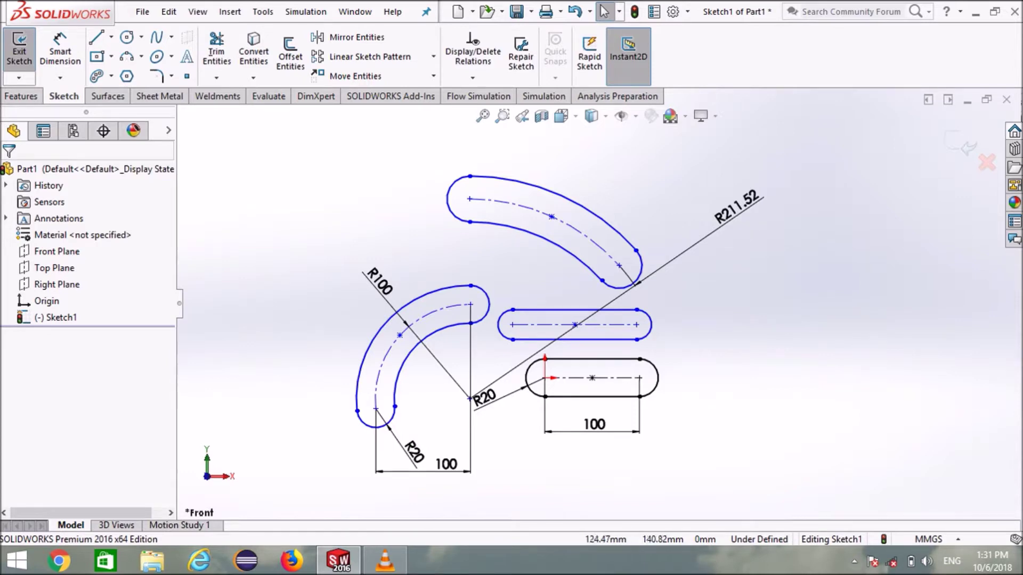
pyautogui.scroll(2, 597, 300)
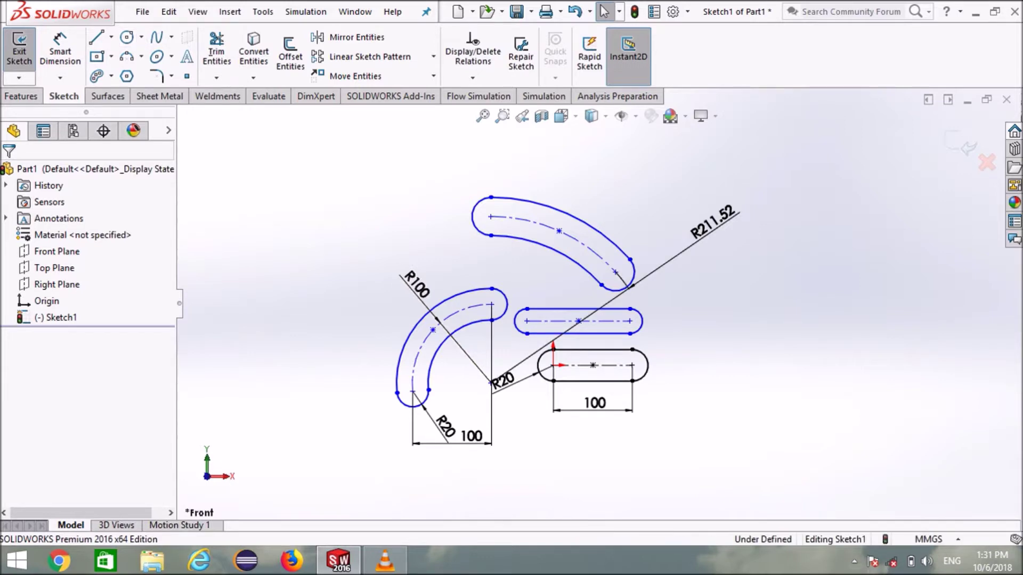
pyautogui.moveTo(687, 329); pyautogui.dragTo(676, 338, button='middle')
pyautogui.press('space')
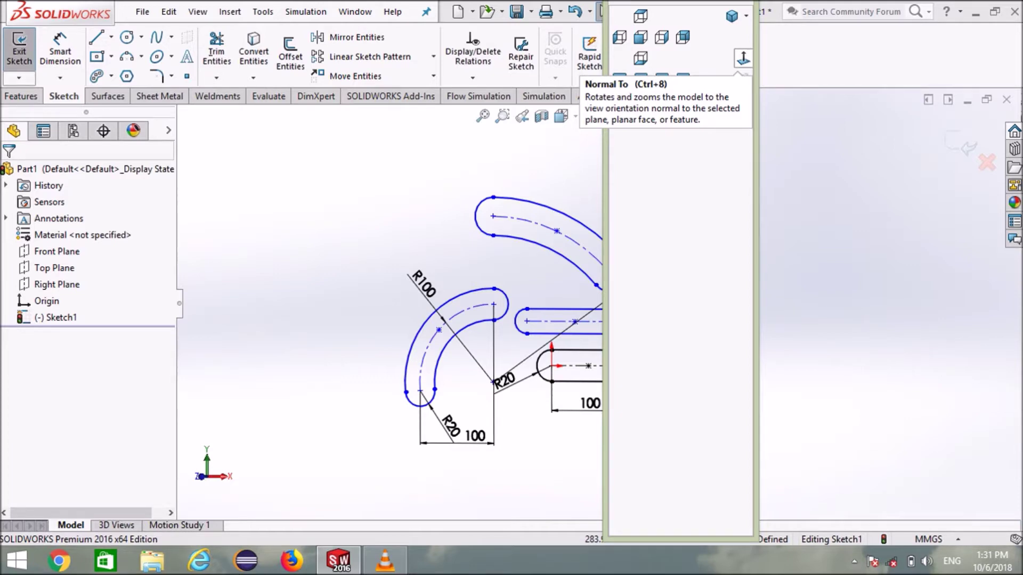
pyautogui.click(743, 58)
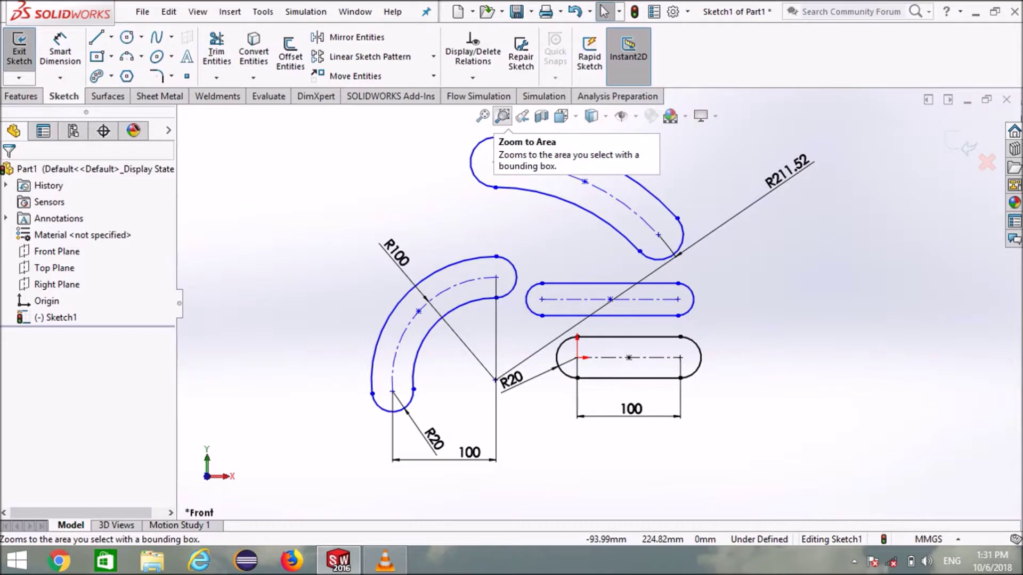
pyautogui.click(503, 116)
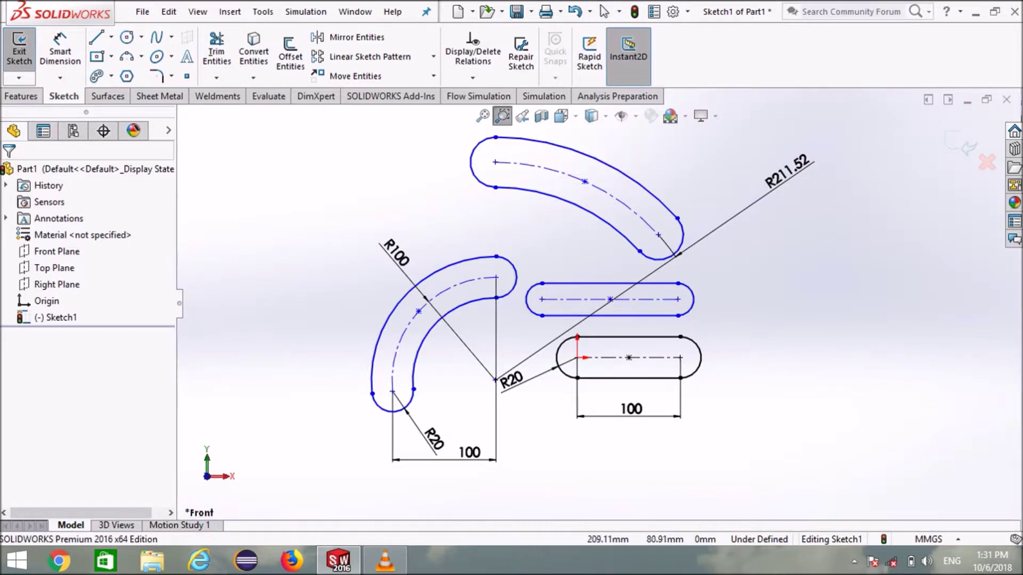
pyautogui.moveTo(796, 275); pyautogui.dragTo(502, 417)
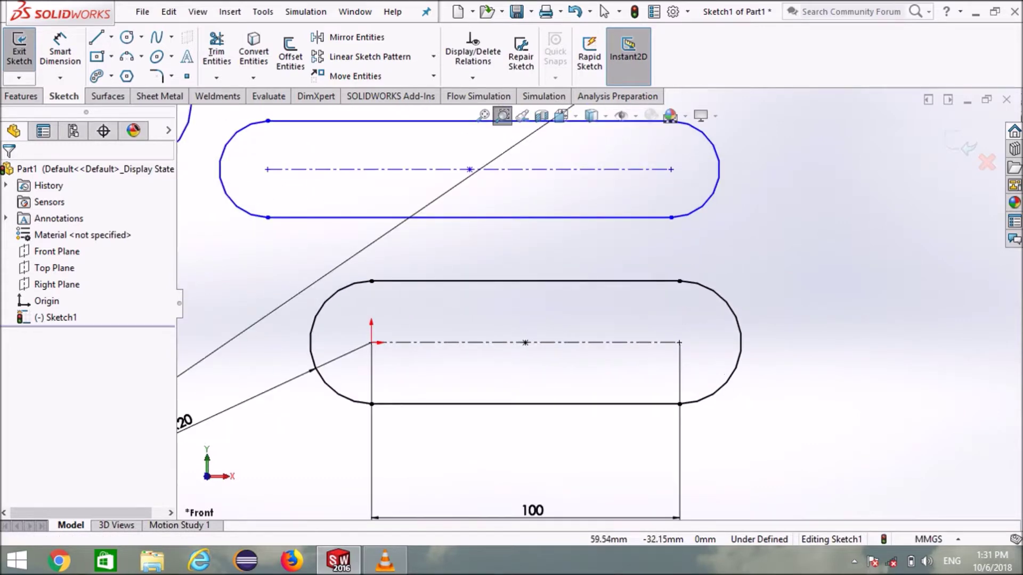
pyautogui.scroll(-1, 547, 481)
pyautogui.scroll(2, 618, 251)
pyautogui.scroll(6, 618, 251)
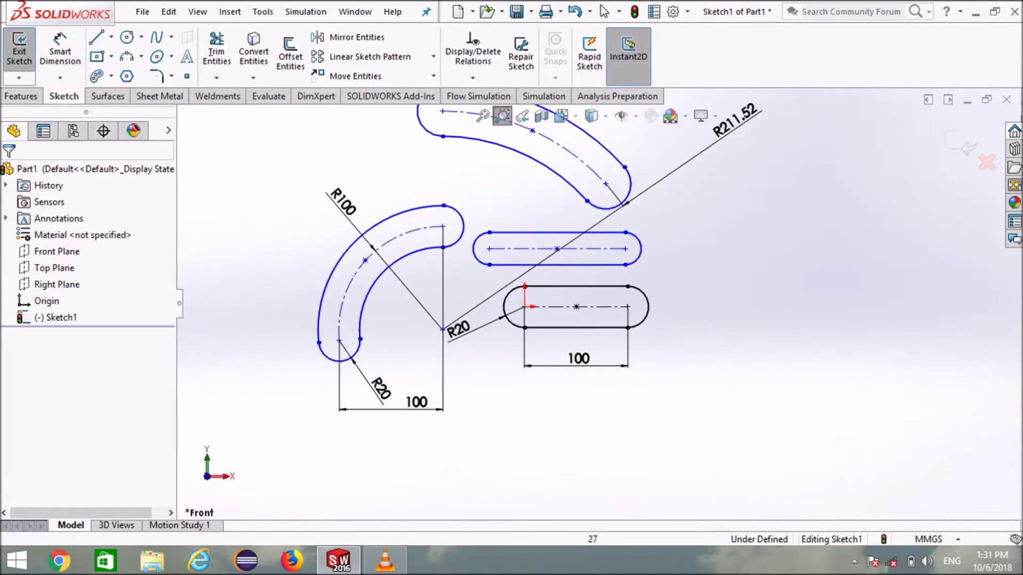
pyautogui.scroll(4, 600, 286)
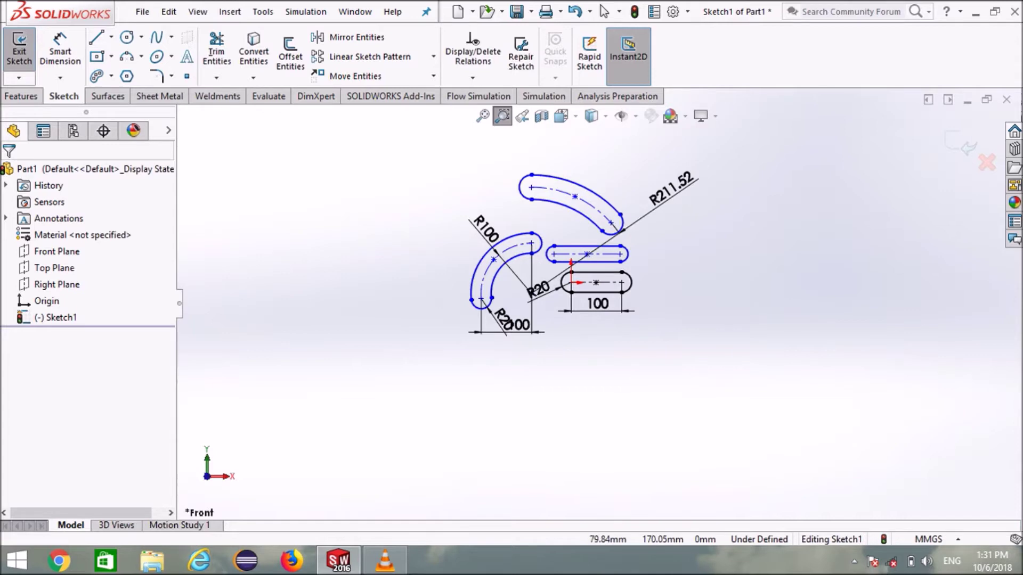
pyautogui.scroll(-2, 601, 213)
pyautogui.scroll(-3, 600, 213)
pyautogui.press('f')
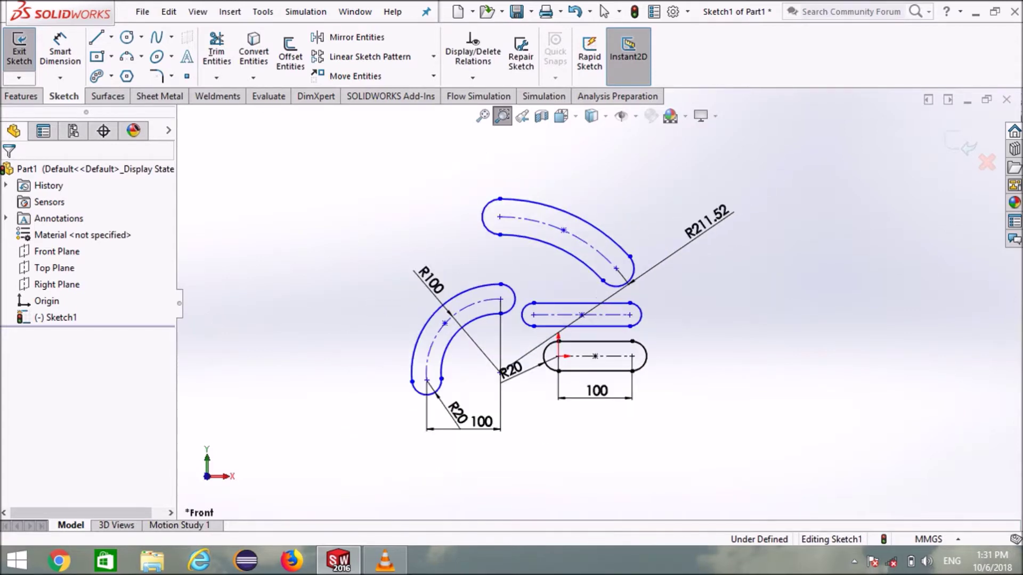
pyautogui.click(502, 116)
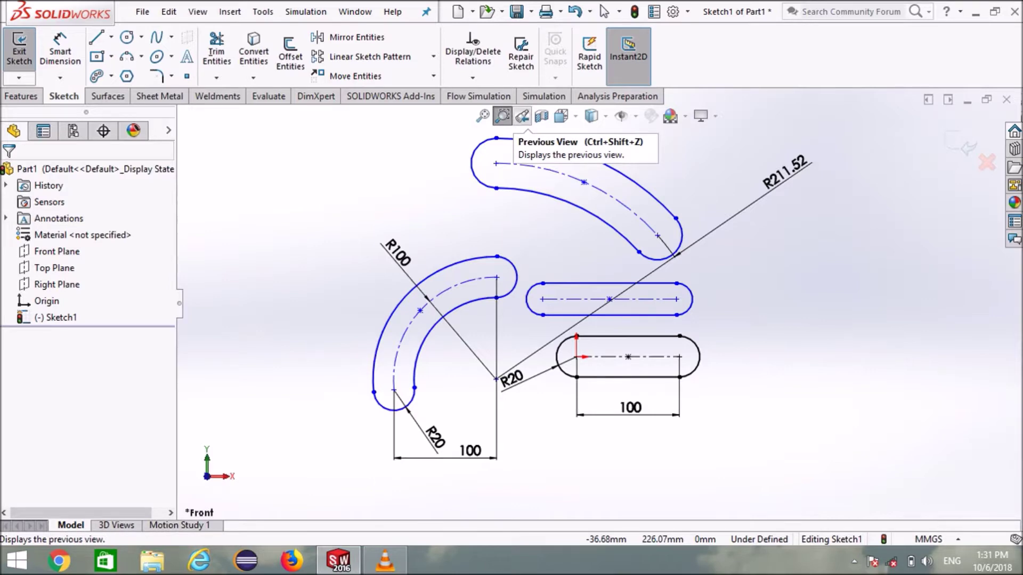
pyautogui.click(592, 116)
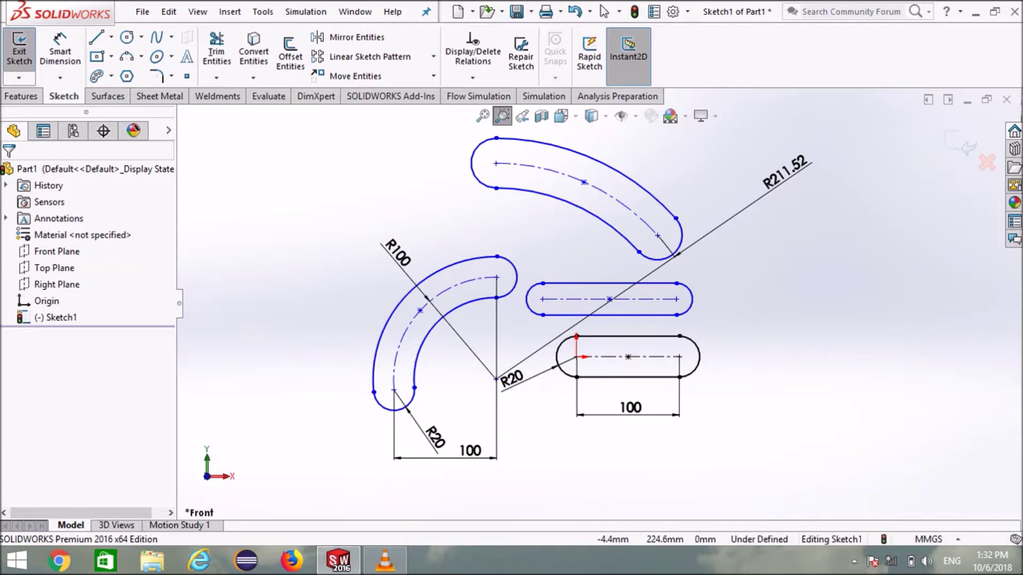
pyautogui.click(561, 116)
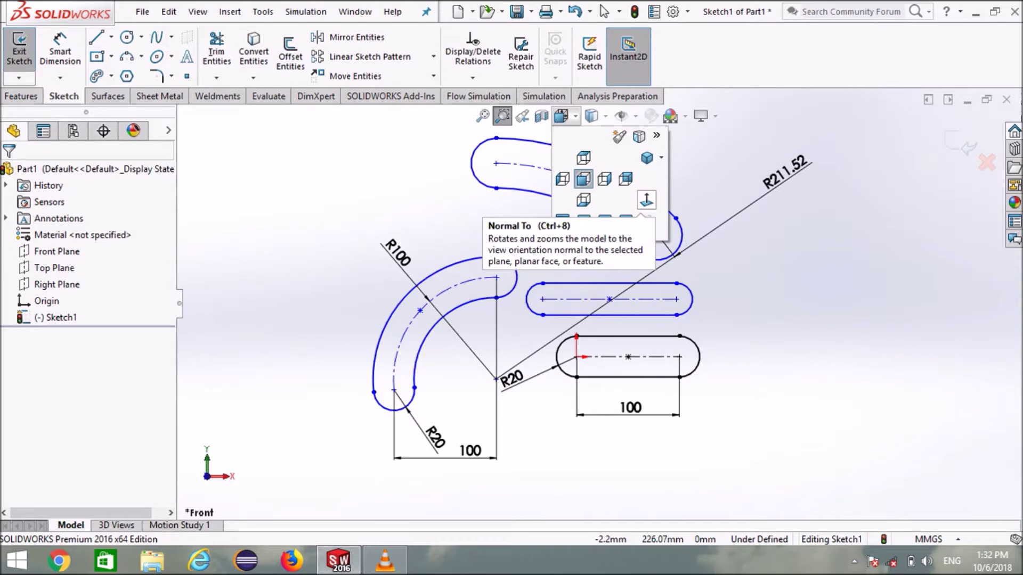
pyautogui.click(604, 179)
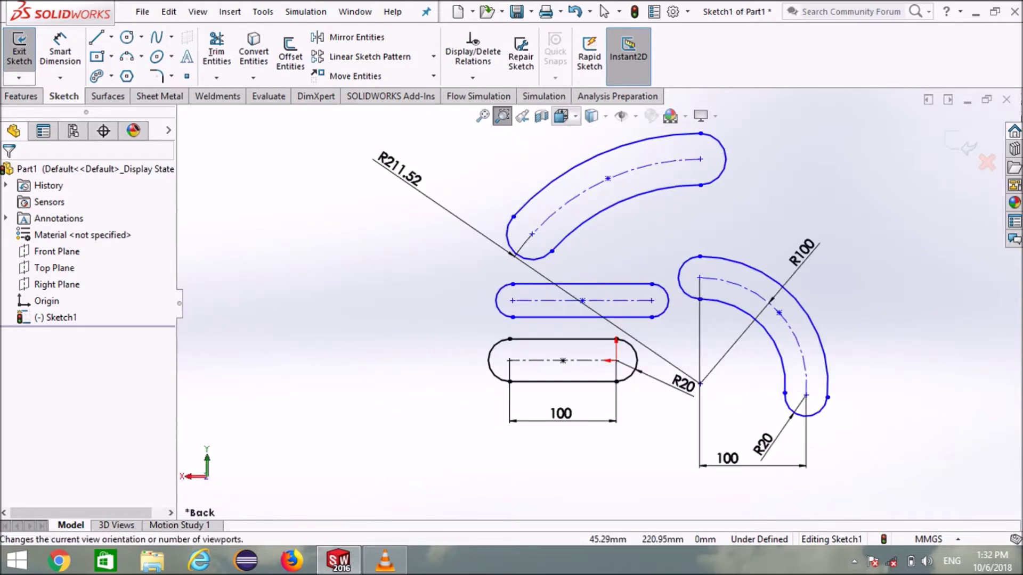
pyautogui.click(561, 117)
pyautogui.click(583, 179)
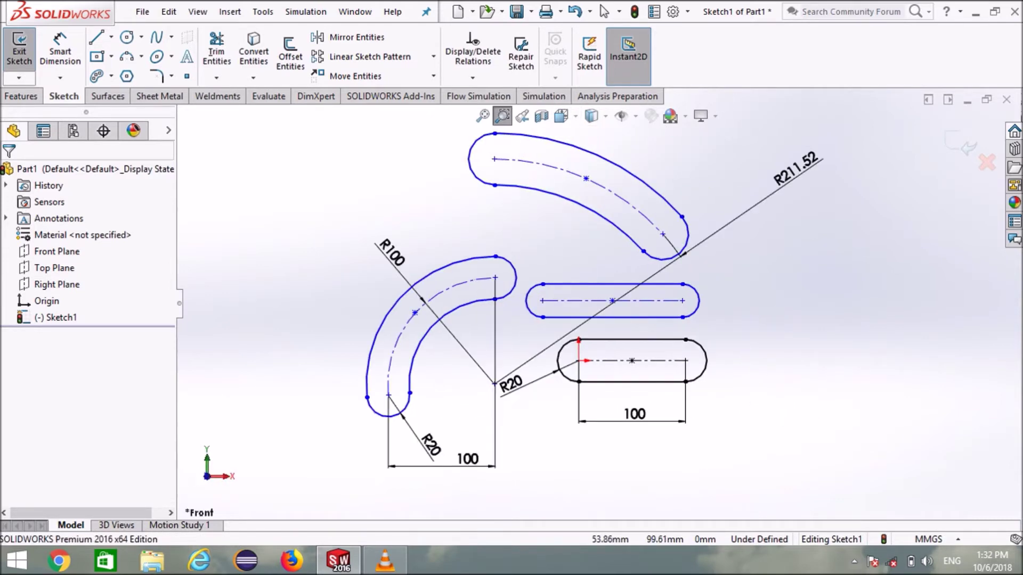
pyautogui.scroll(1, 462, 479)
pyautogui.scroll(1, 462, 479)
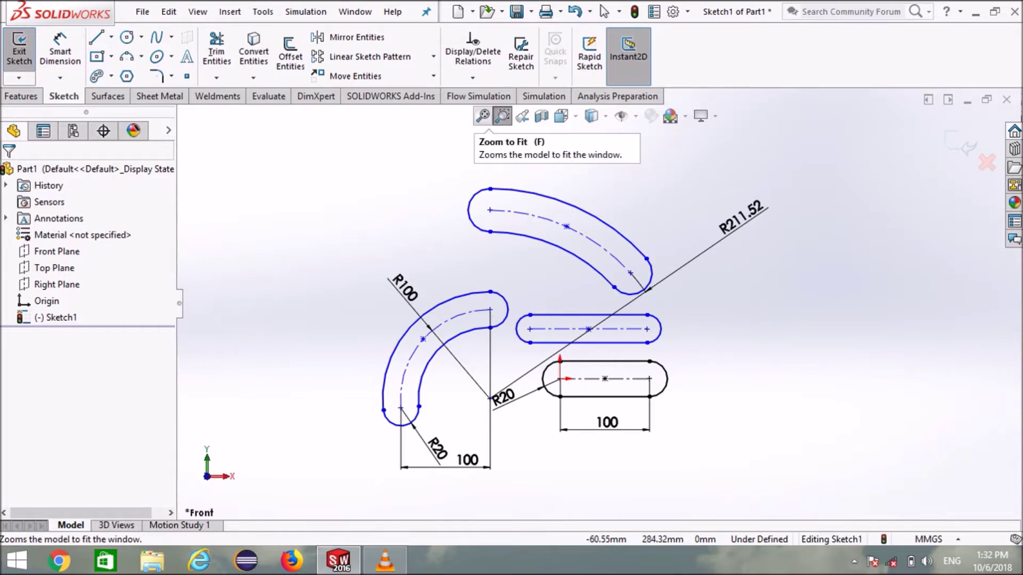
pyautogui.click(604, 11)
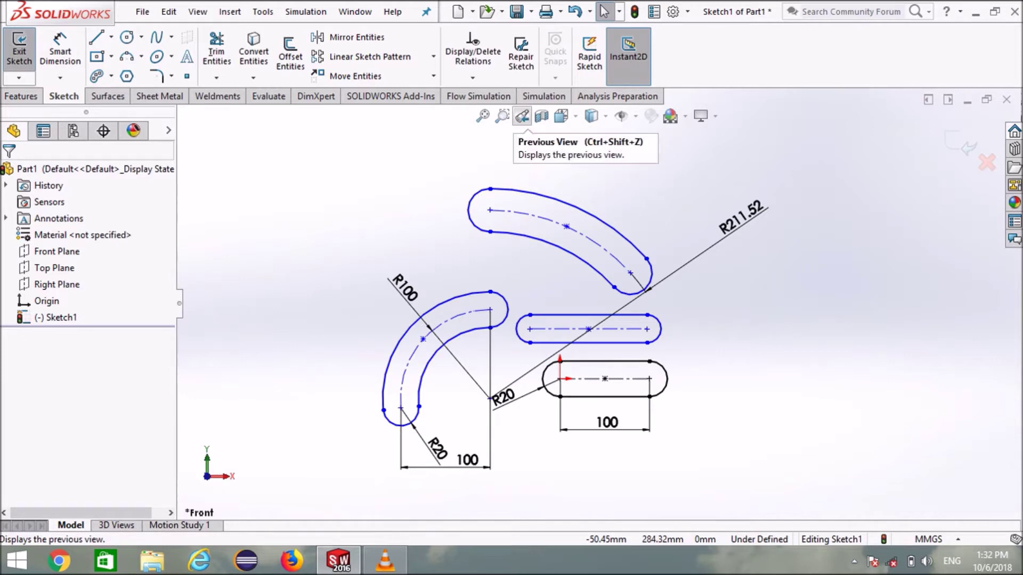
pyautogui.click(522, 116)
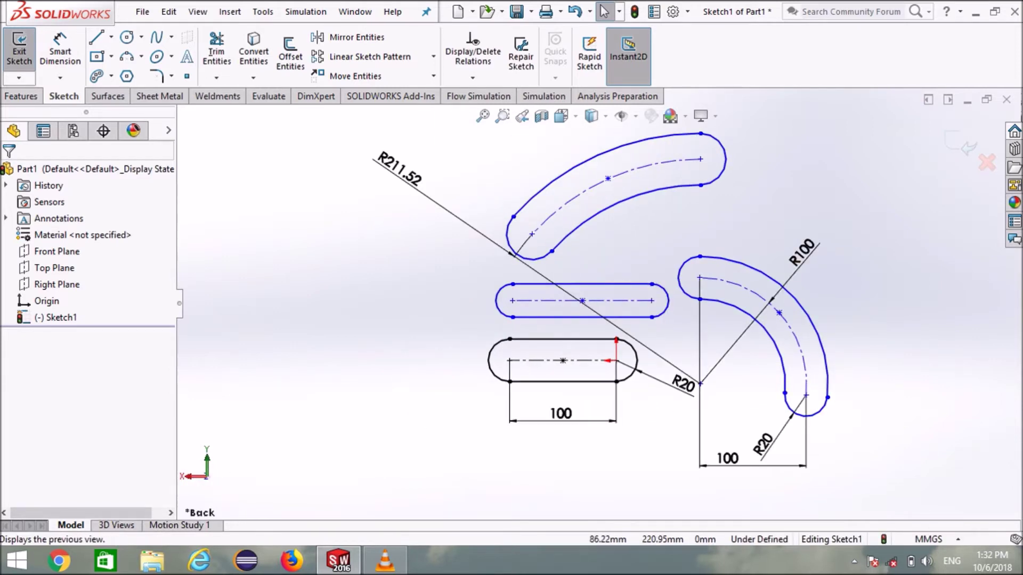
pyautogui.click(521, 116)
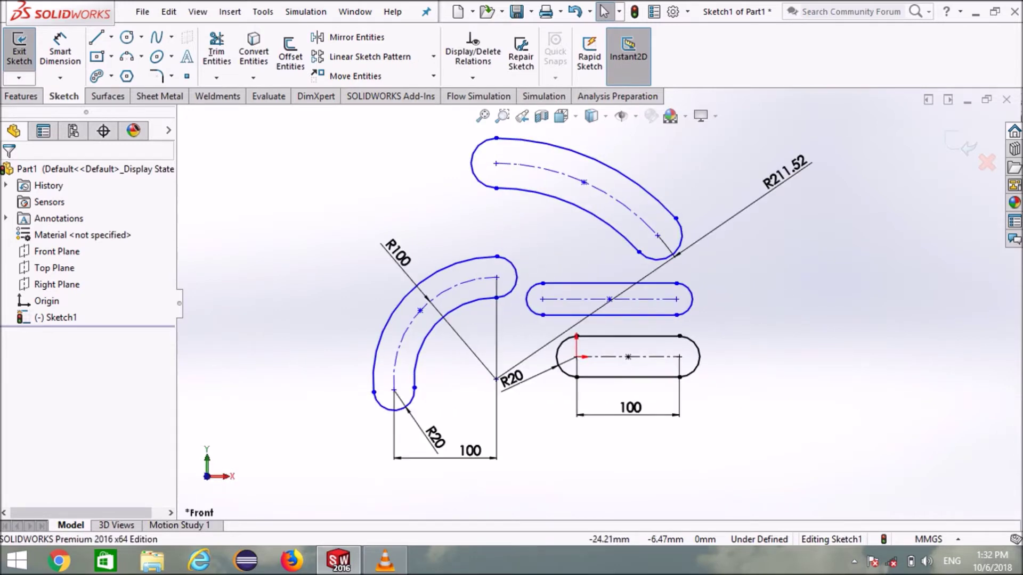
pyautogui.scroll(1, 602, 311)
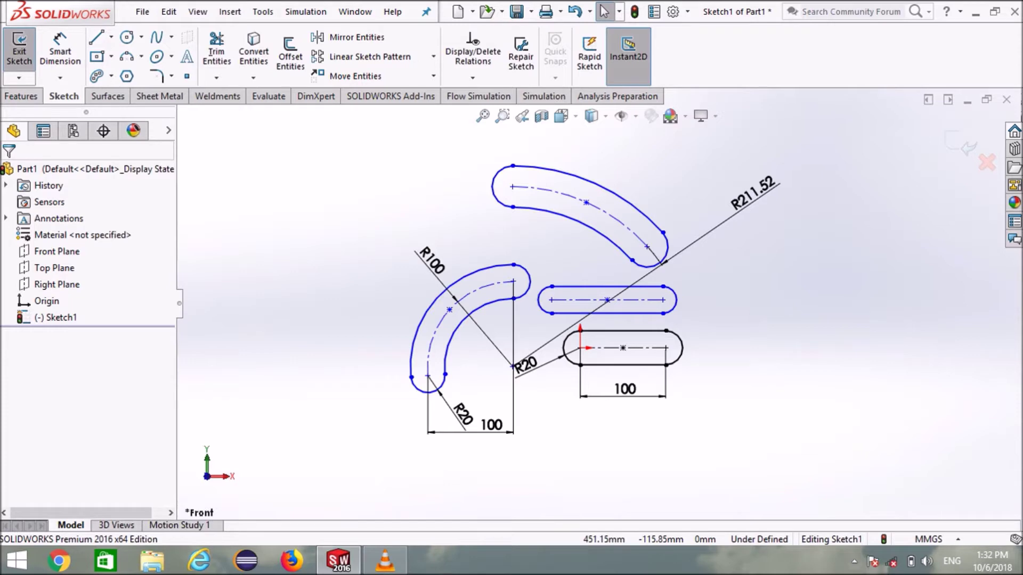
pyautogui.scroll(2, 591, 309)
pyautogui.scroll(2, 591, 309)
pyautogui.scroll(-4, 879, 267)
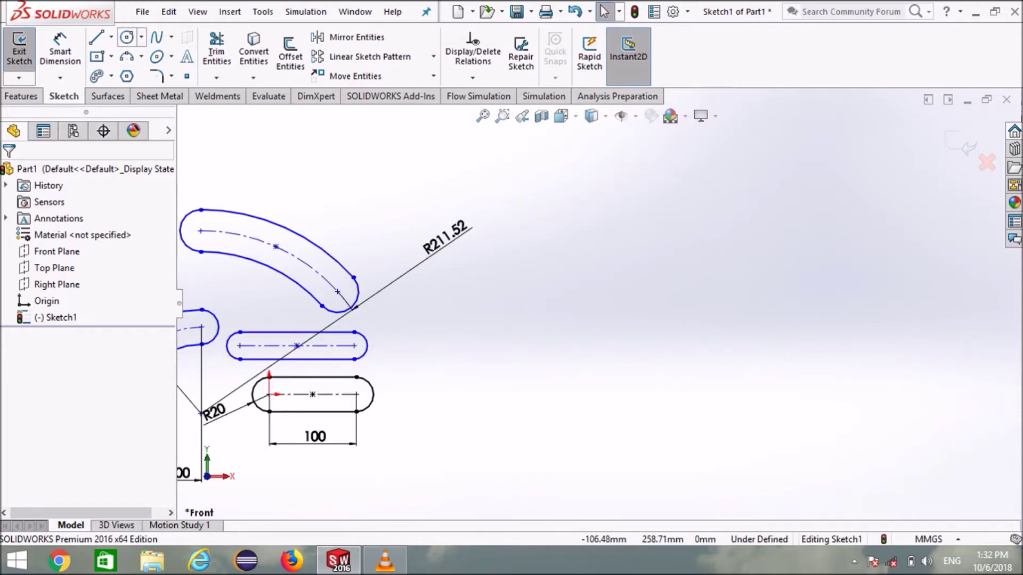
# Step: Draw a centre-point circle to the right of the slots
pyautogui.click(127, 37)
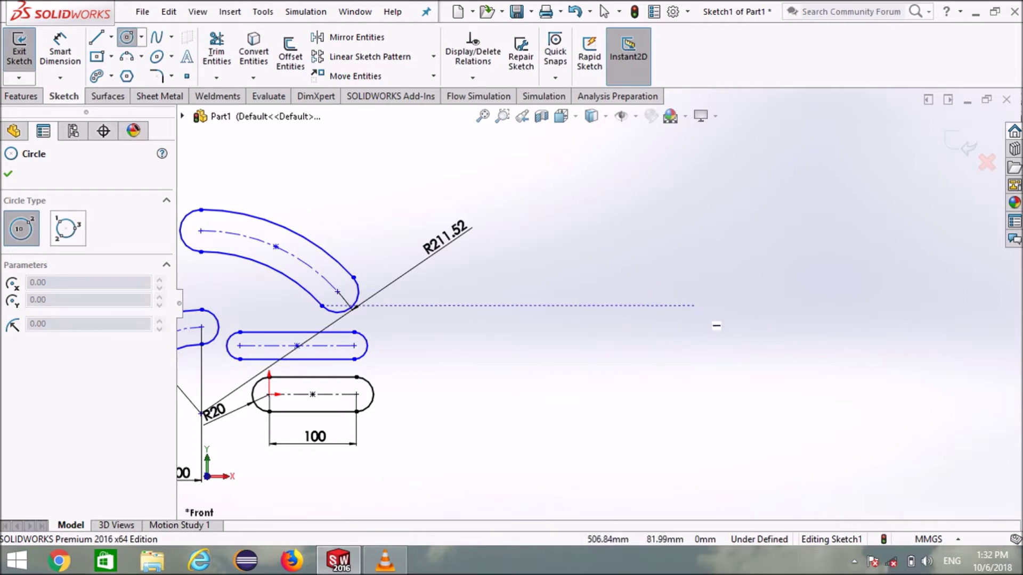
pyautogui.click(712, 332)
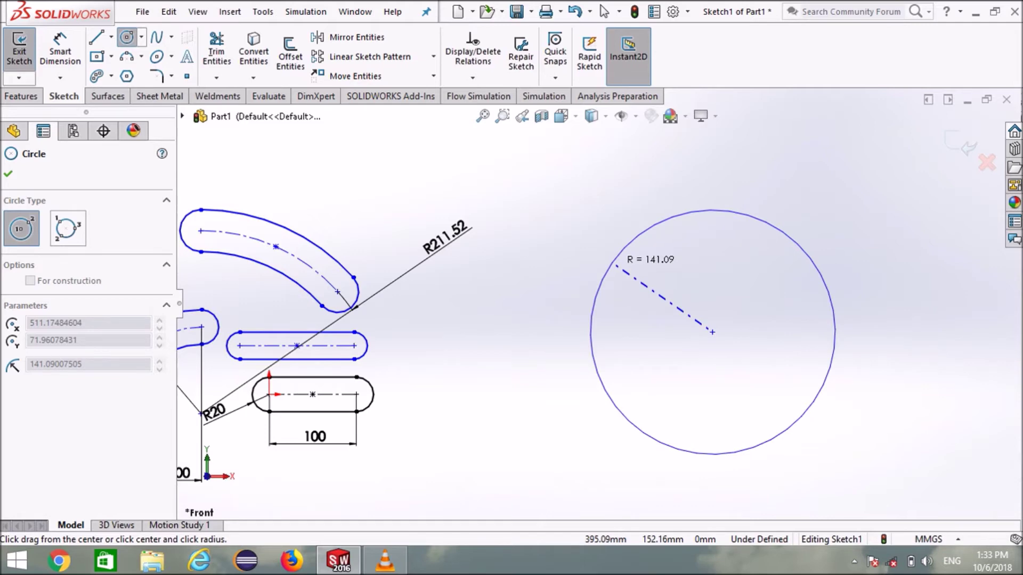
pyautogui.click(616, 265)
# Step: Dimension the new circle's diameter to Ø200
pyautogui.click(61, 53)
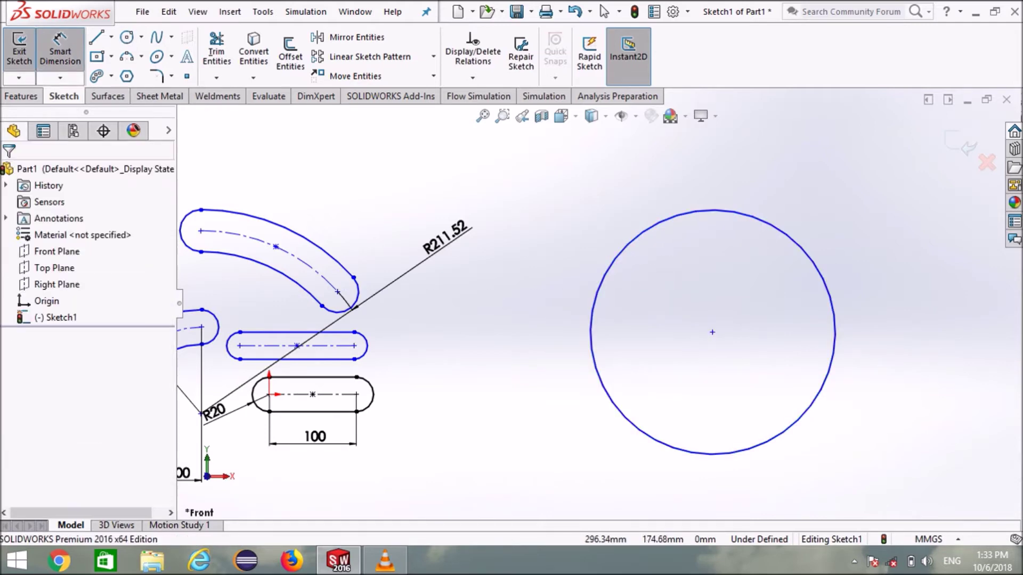
pyautogui.click(611, 258)
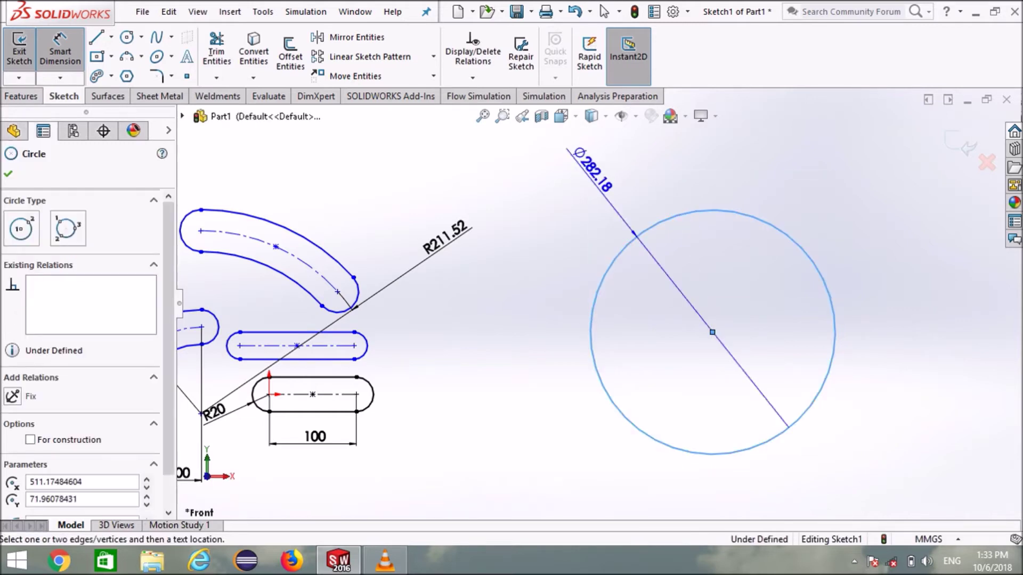
pyautogui.click(535, 173)
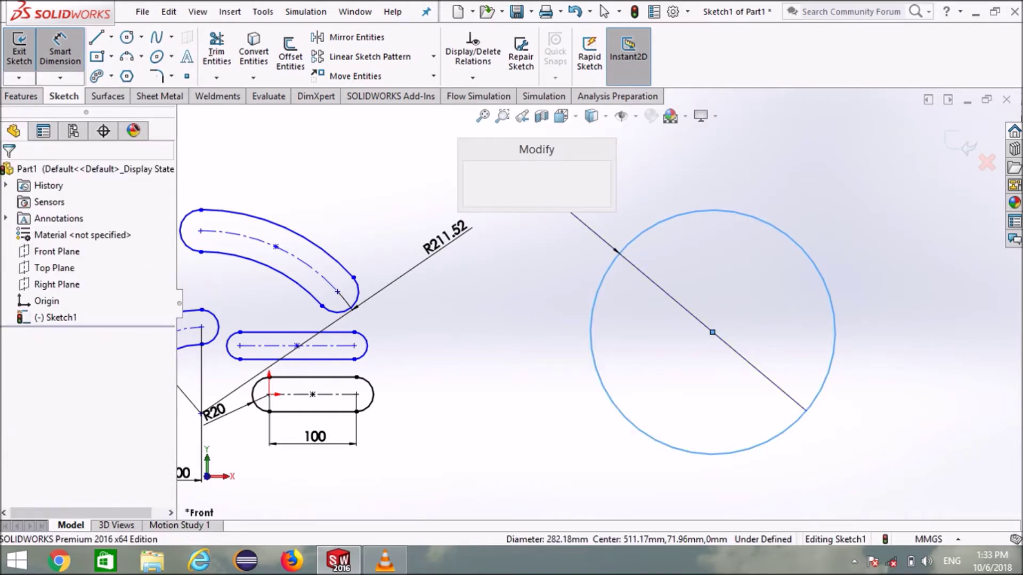
pyautogui.write('200')
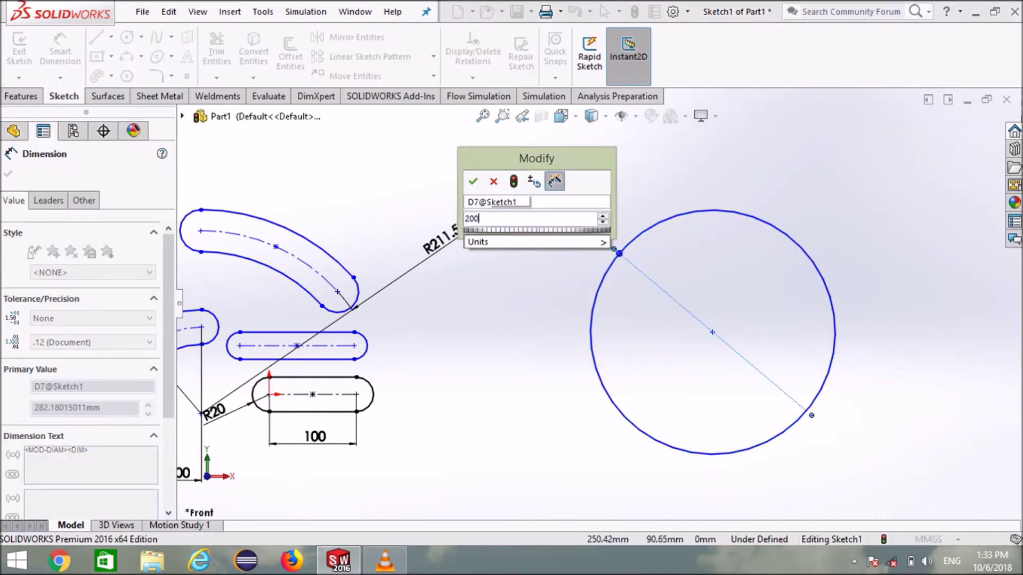
pyautogui.press('Return')
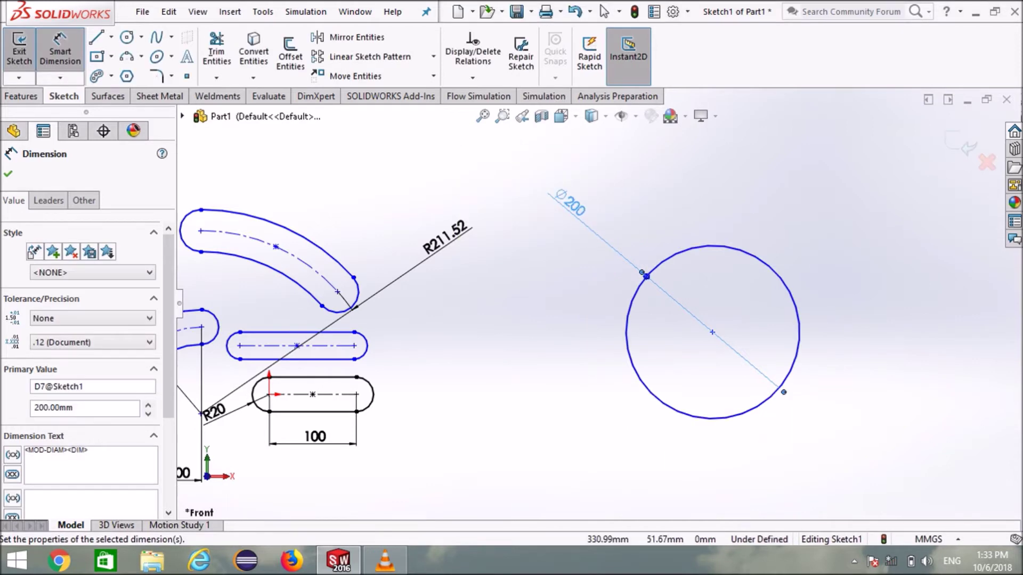
pyautogui.press('Escape')
pyautogui.press('Escape')
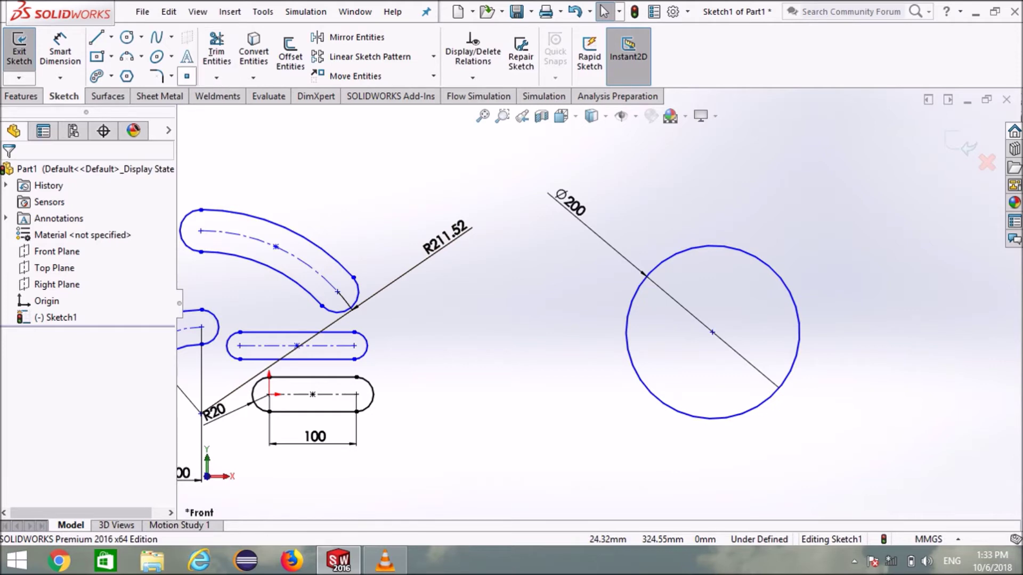
# Step: Draw a 3-point perimeter circle through the Ø200 circle's centre, overlapping its left side
pyautogui.click(126, 37)
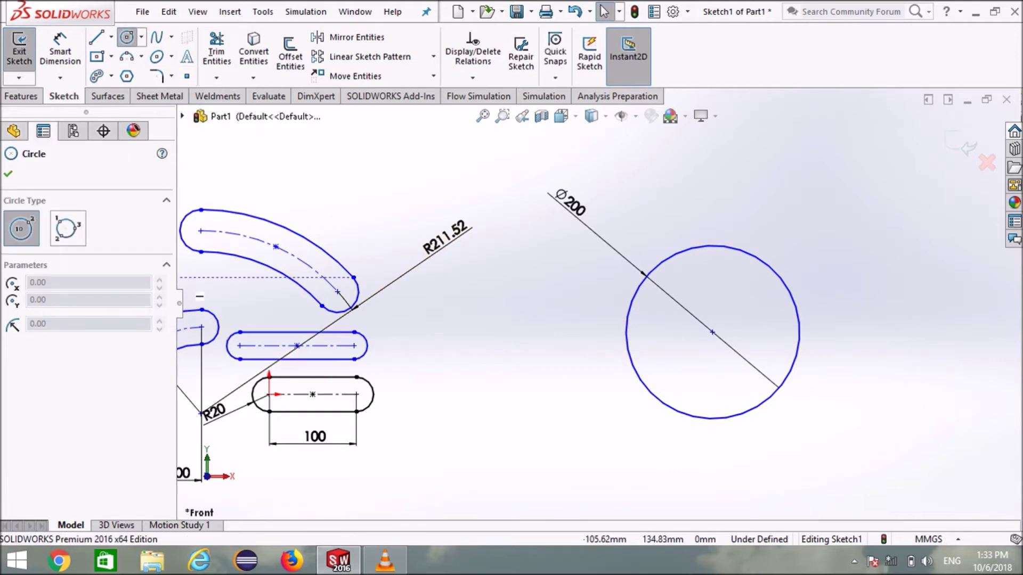
pyautogui.click(68, 228)
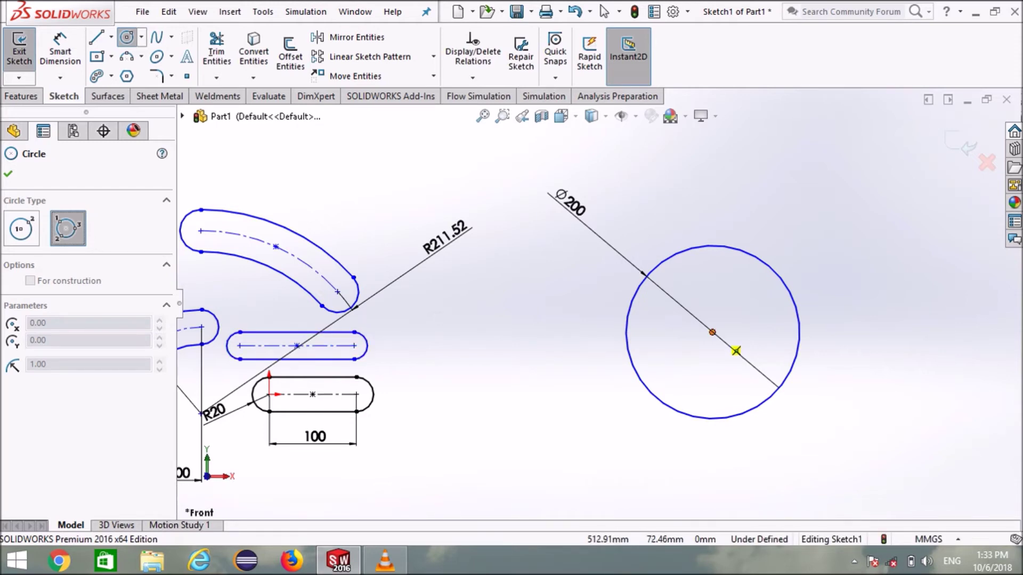
pyautogui.click(735, 351)
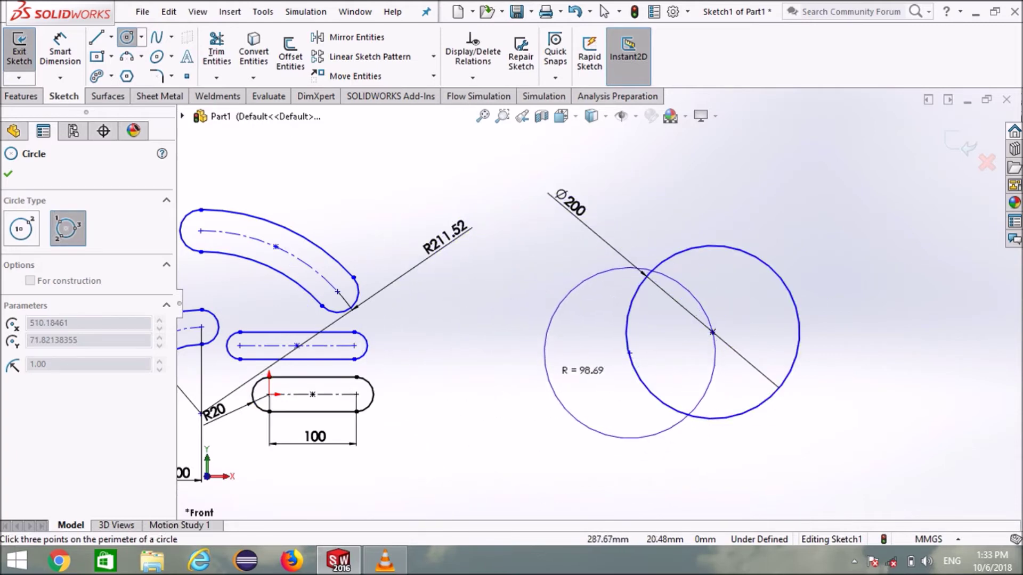
pyautogui.click(608, 245)
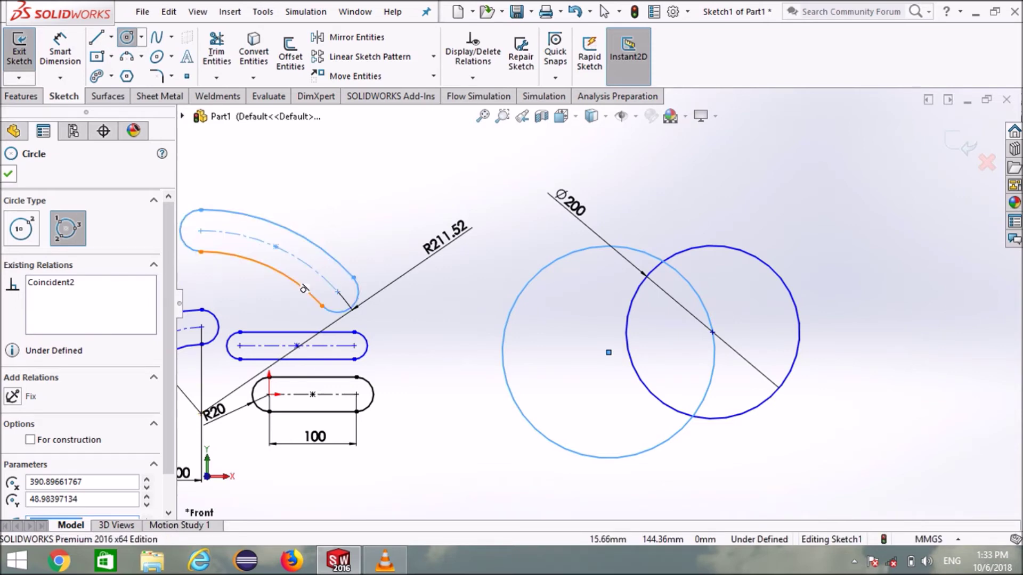
pyautogui.click(8, 173)
pyautogui.scroll(3, 609, 352)
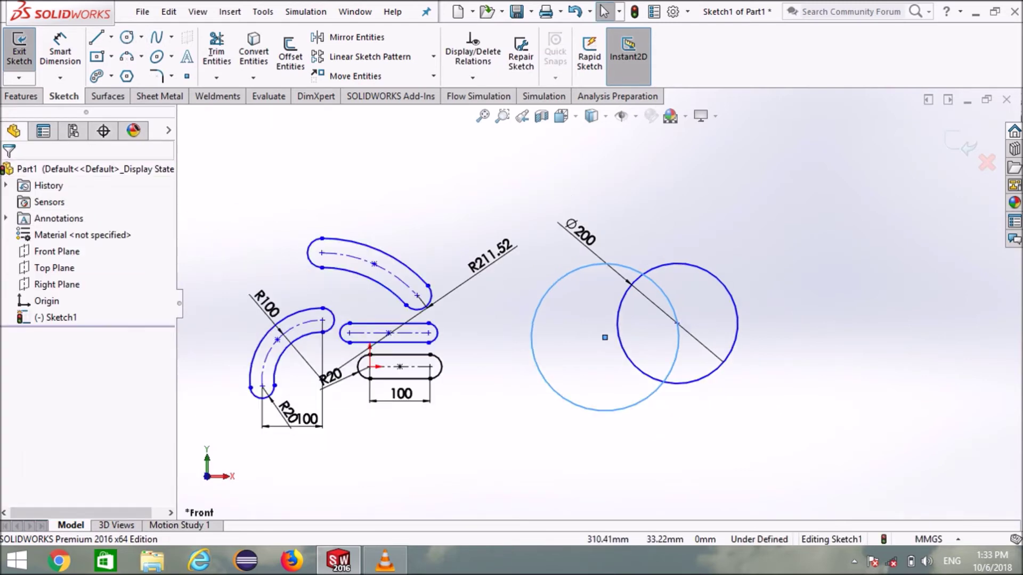
pyautogui.scroll(-2, 613, 362)
pyautogui.scroll(-3, 618, 373)
pyautogui.scroll(3, 586, 319)
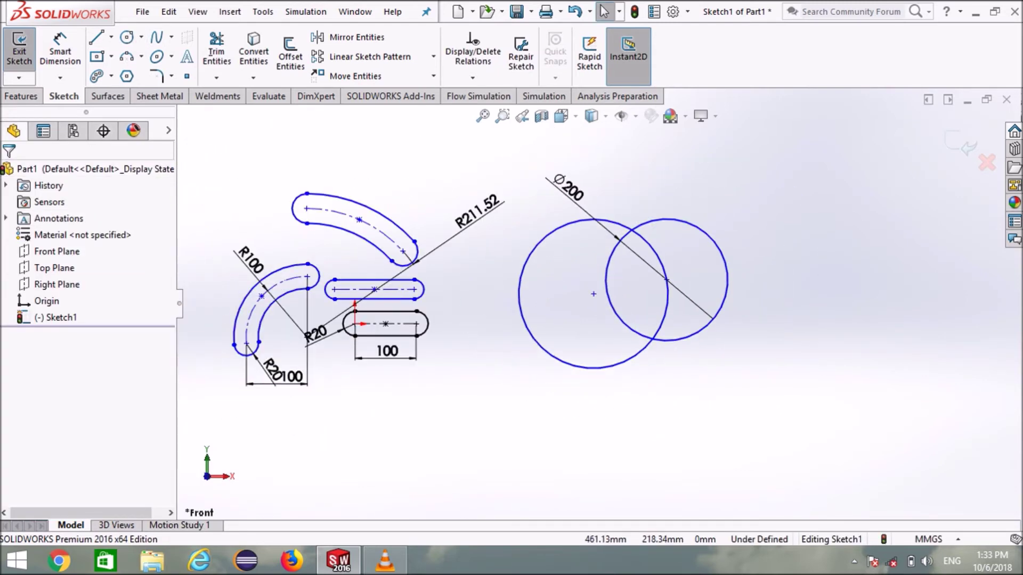
pyautogui.scroll(-2, 586, 320)
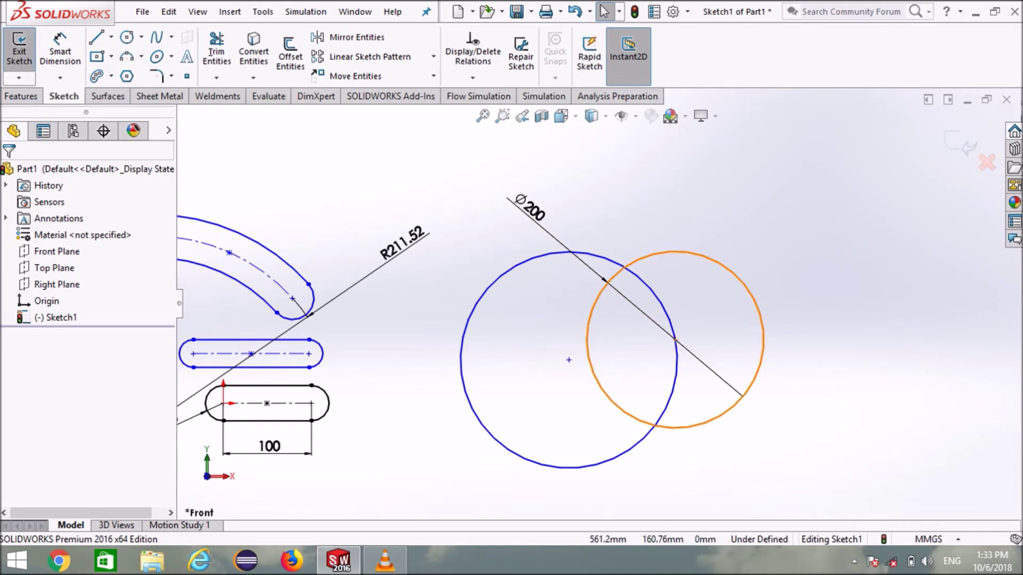
# Step: Mark the Ø200 circle as For construction so it shows dashed
pyautogui.click(719, 262)
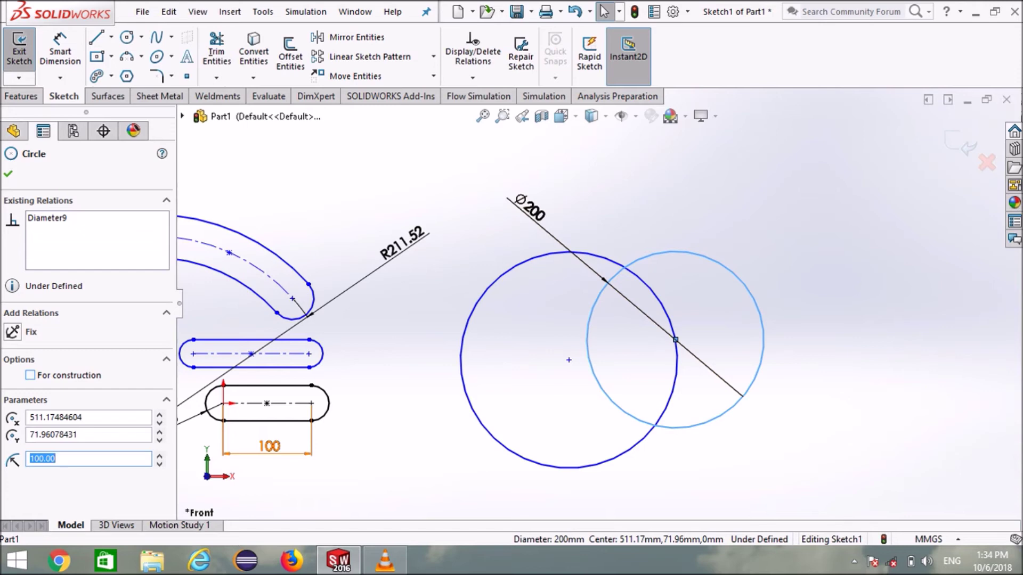
pyautogui.click(30, 375)
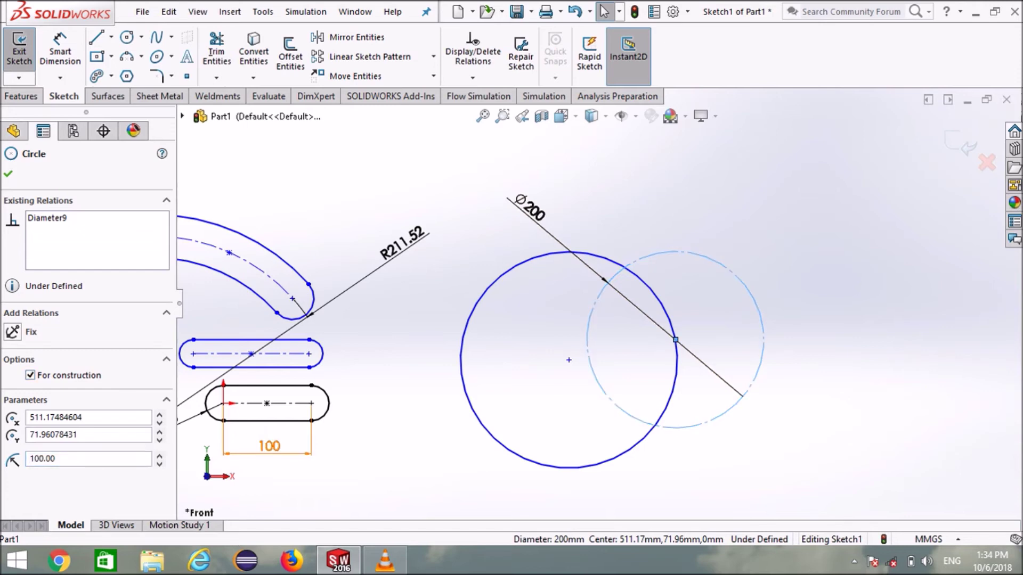
pyautogui.press('Escape')
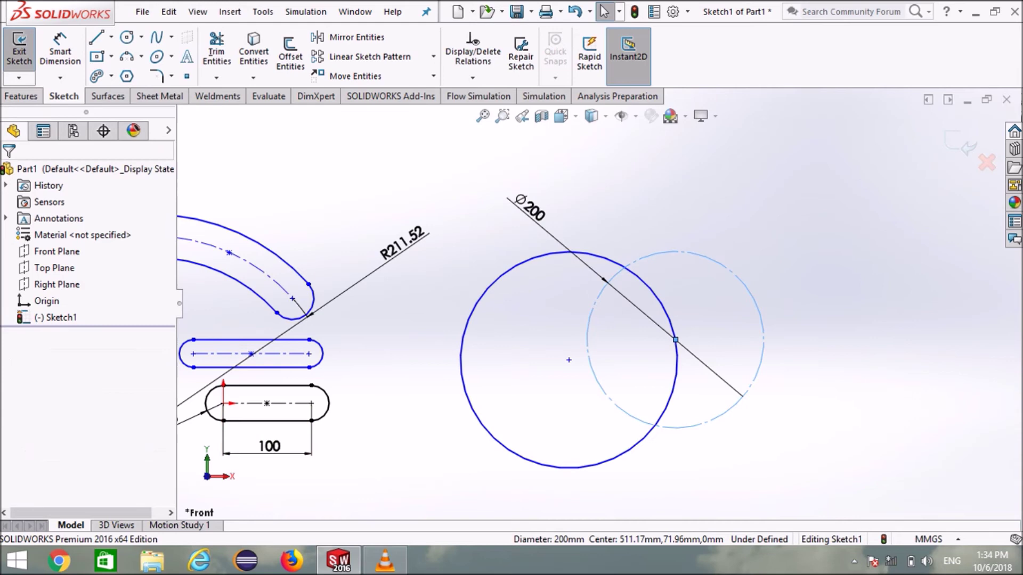
pyautogui.scroll(-2, 709, 297)
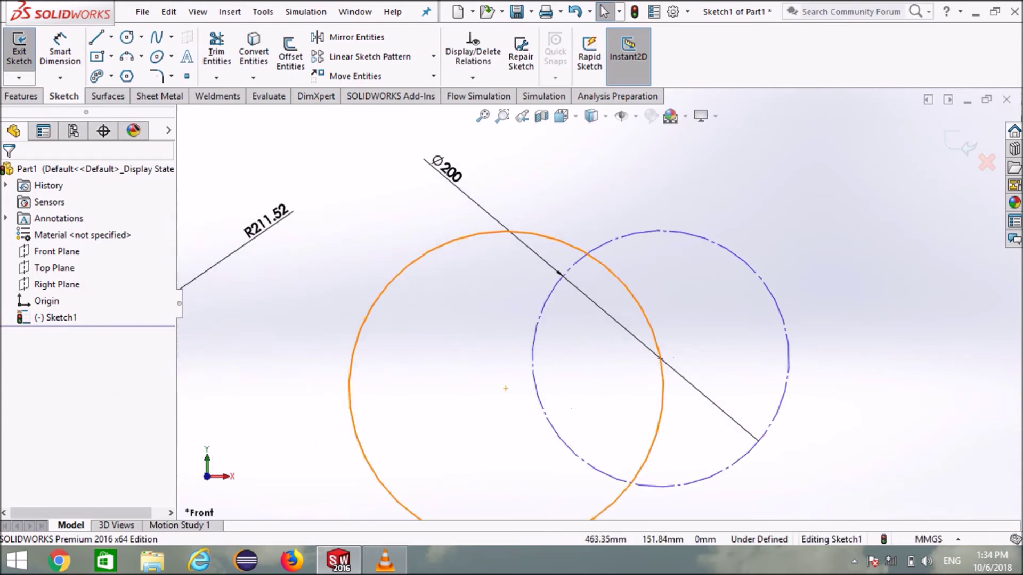
pyautogui.scroll(-2, 599, 240)
pyautogui.scroll(2, 598, 302)
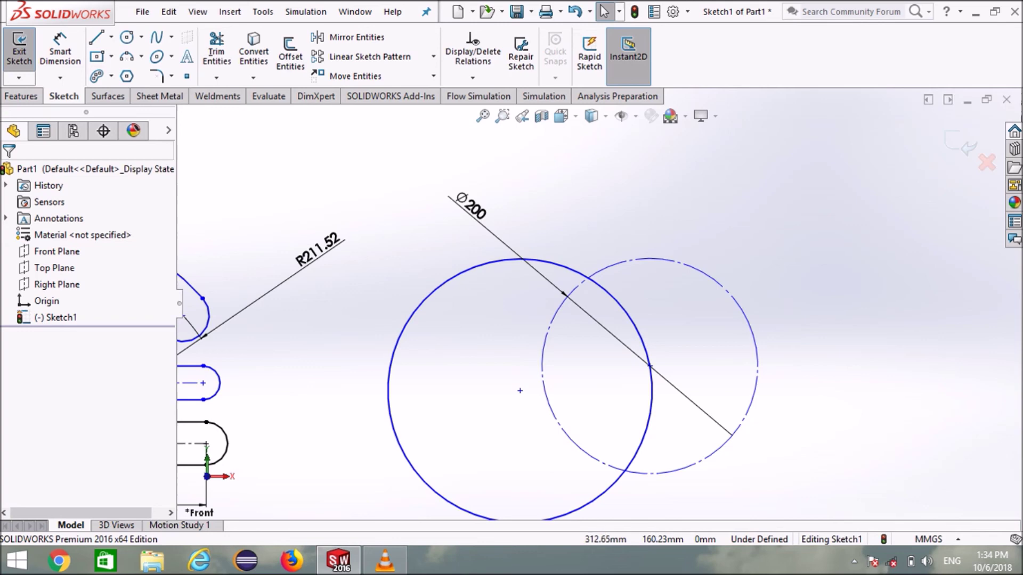
pyautogui.scroll(2, 597, 309)
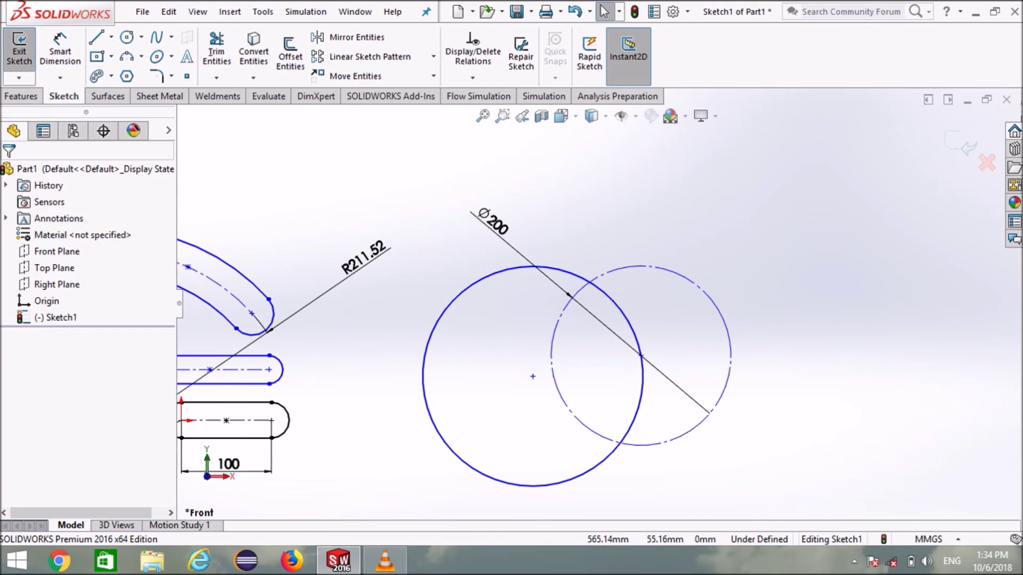
pyautogui.keyDown('ctrl'); pyautogui.moveTo(584, 416); pyautogui.dragTo(581, 371, button='middle'); pyautogui.keyUp('ctrl')
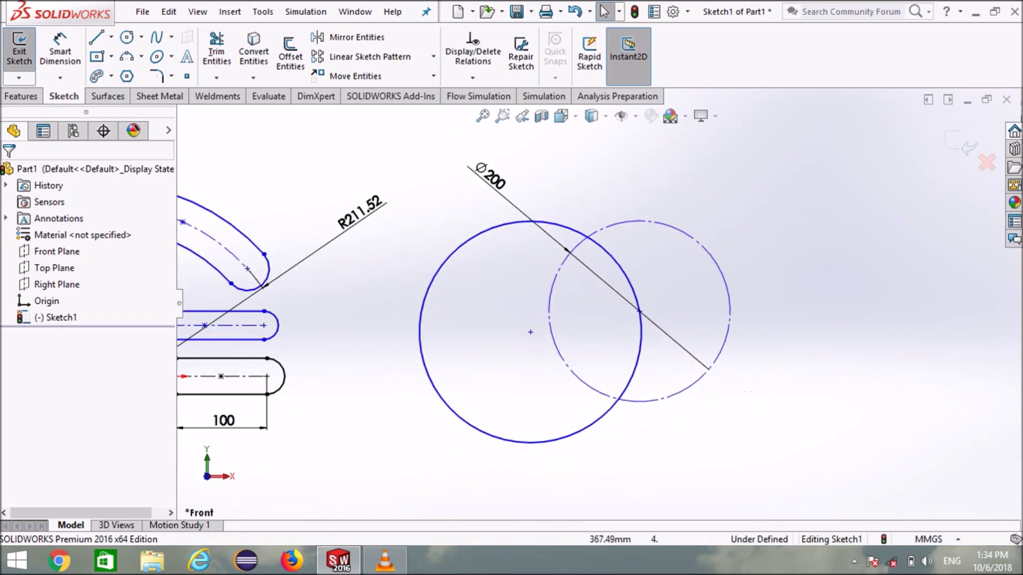
pyautogui.scroll(-2, 715, 204)
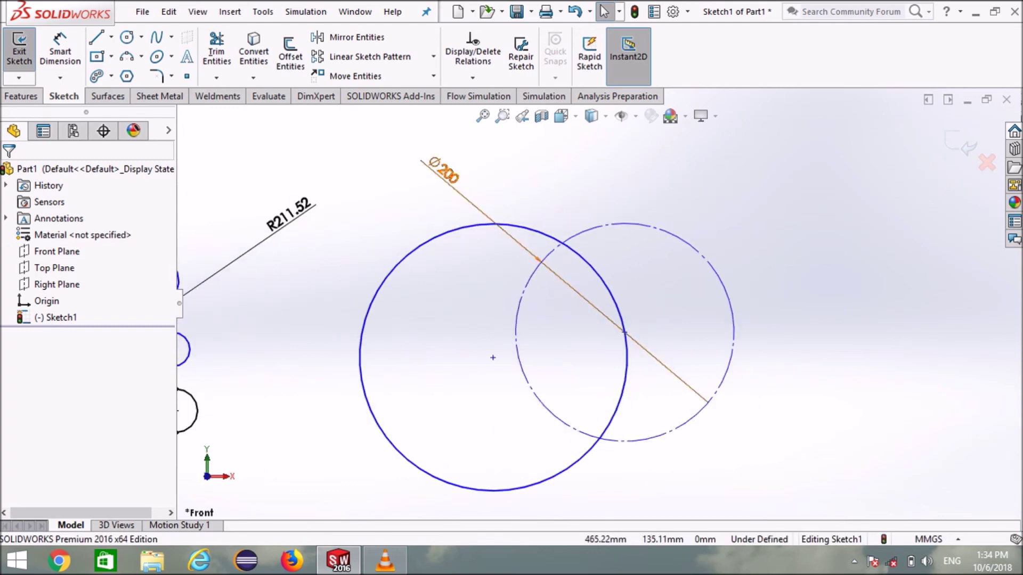